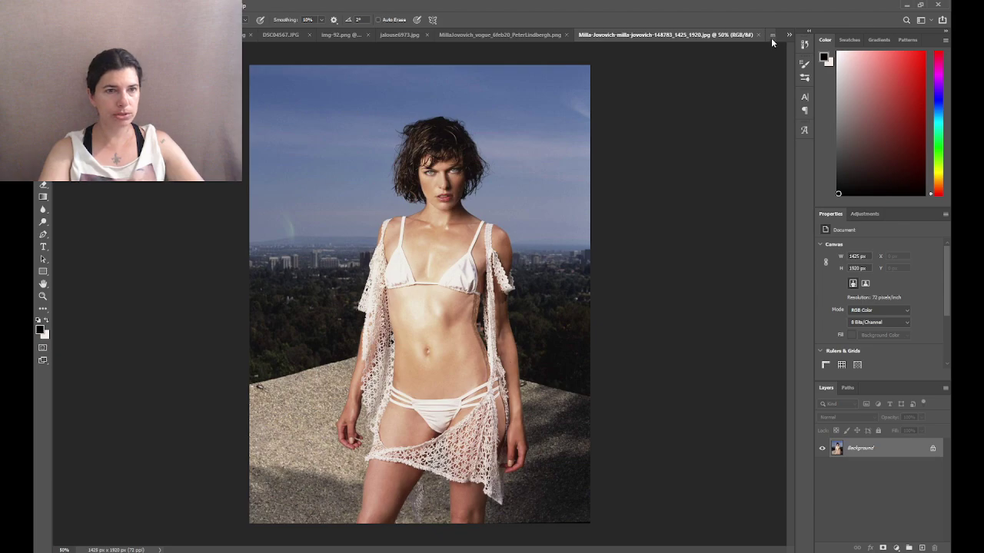
# Step: Look through the open portrait and figure photos and the labelled neck muscle diagram
pyautogui.click(771, 36)
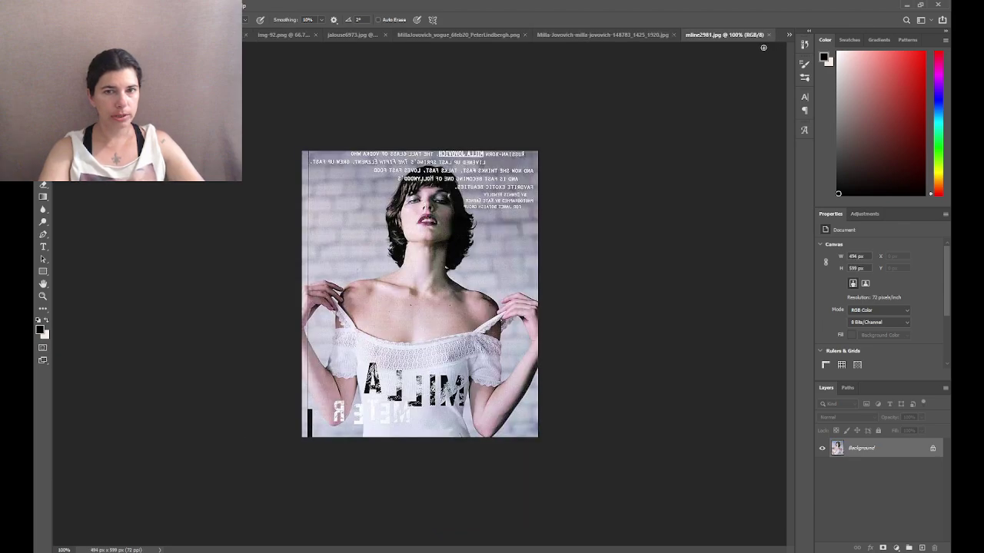
pyautogui.click(346, 36)
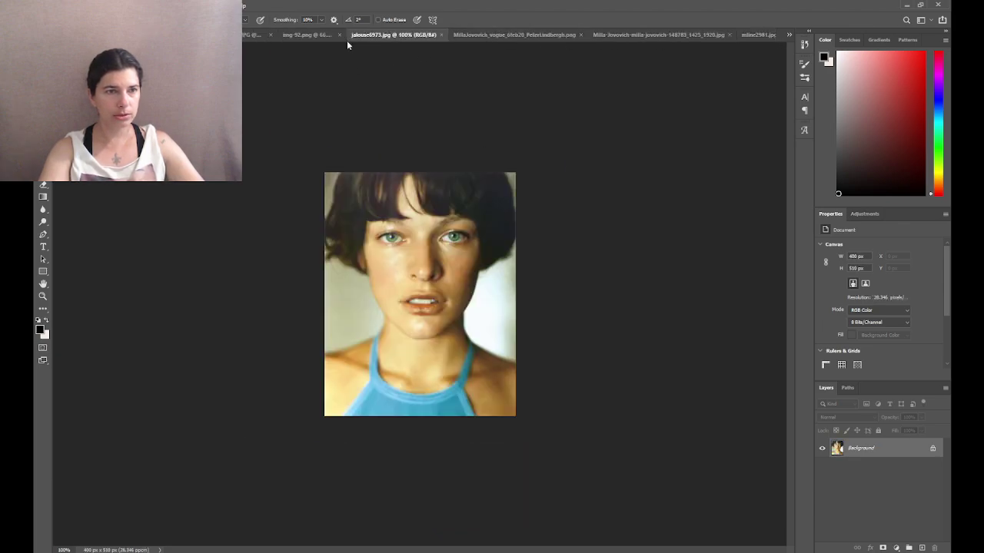
pyautogui.click(297, 37)
pyautogui.click(254, 35)
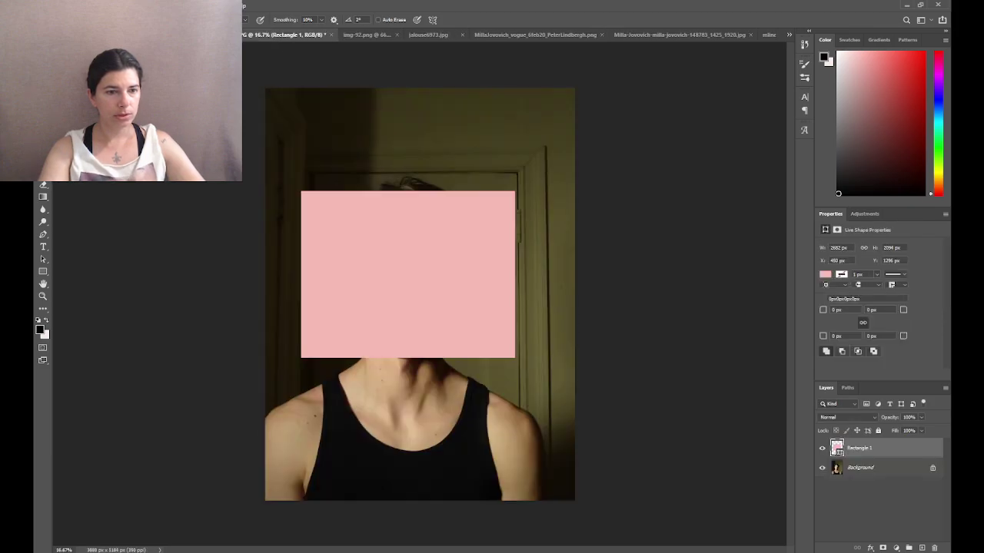
pyautogui.hotkey('ctrl', 'shift', 'Tab')
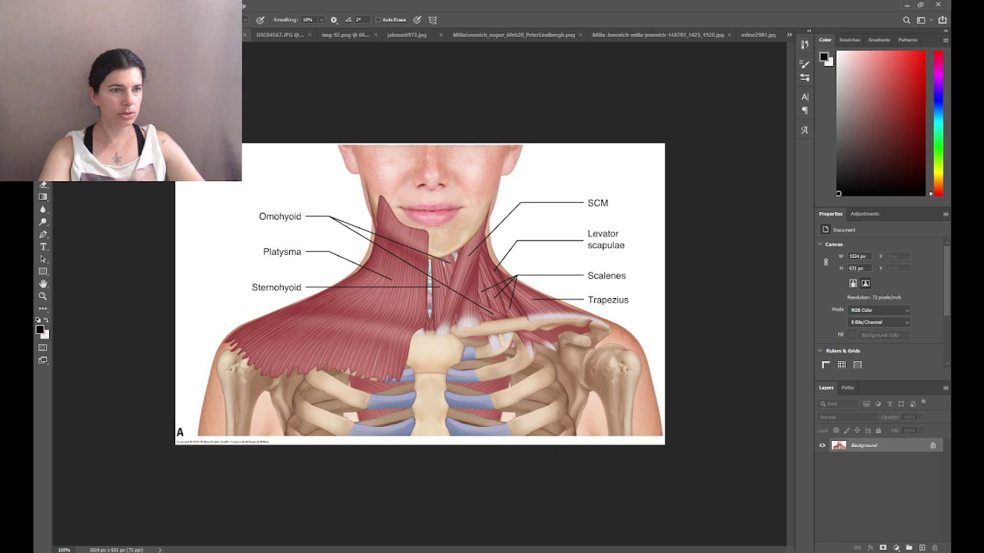
pyautogui.hotkey('ctrl', 'shift', 'Tab')
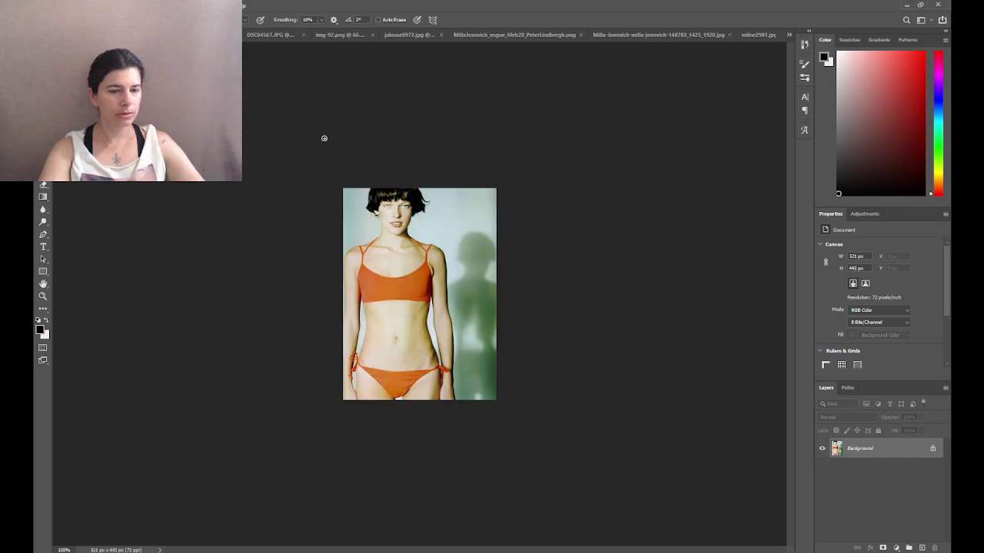
# Step: Collapse the side panels and browse the open reference photos through to mylar drawing1.JPG
pyautogui.click(946, 31)
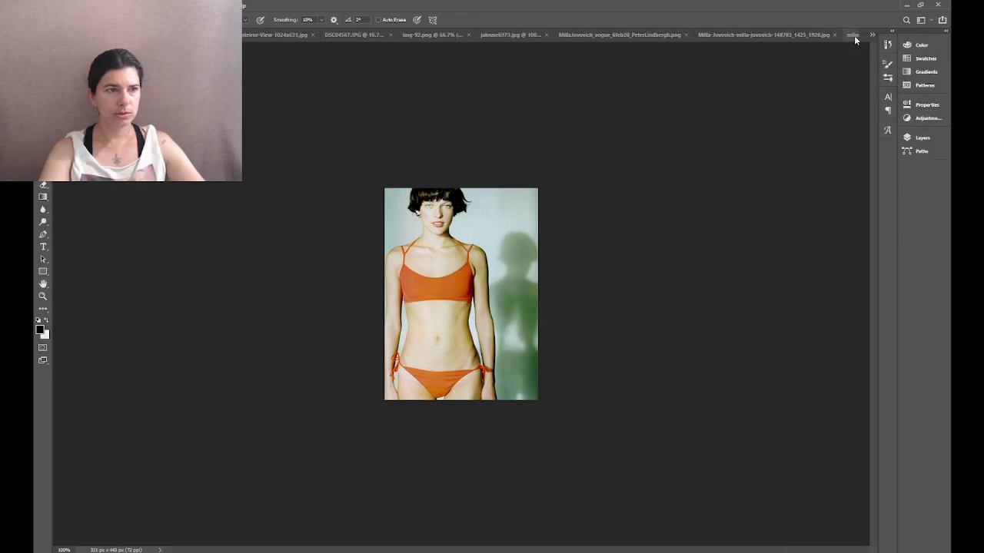
pyautogui.click(854, 35)
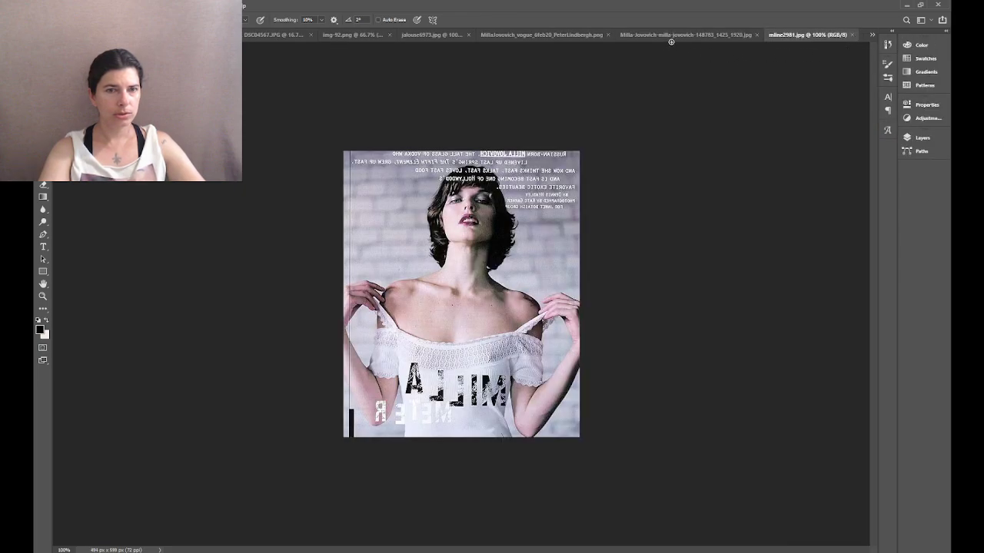
pyautogui.click(266, 36)
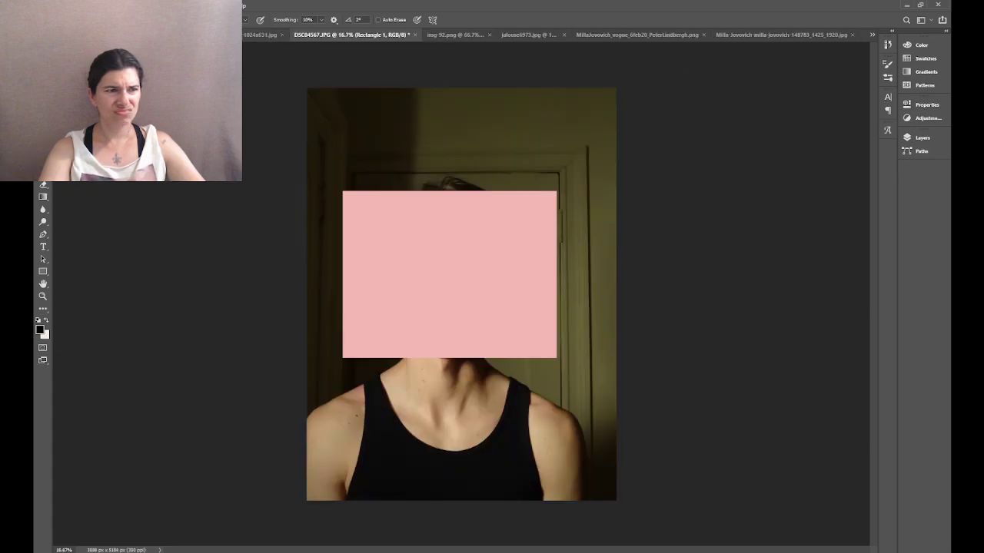
pyautogui.hotkey('ctrl', 'Tab')
pyautogui.hotkey('ctrl', 'Tab')
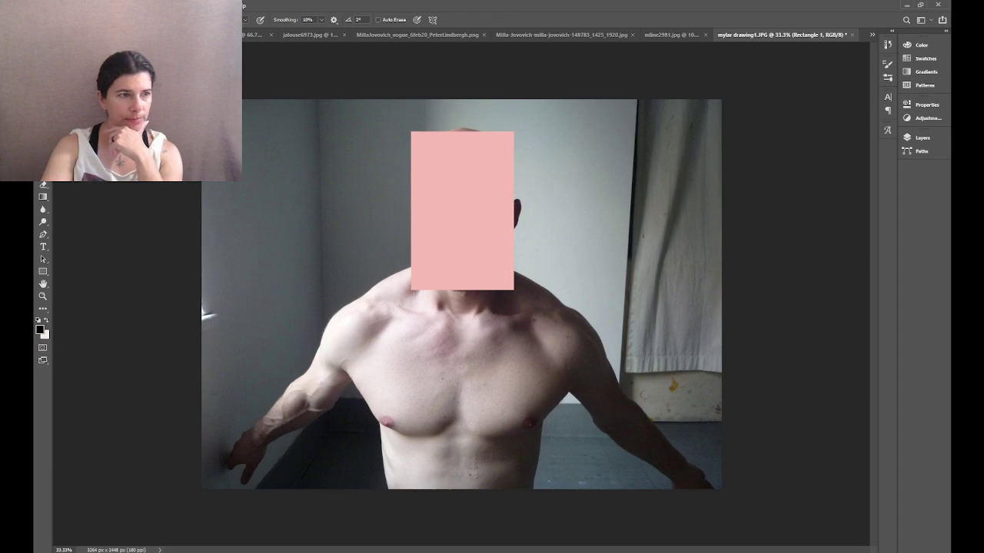
# Step: Expand the side panels, select the Background layer, and sketch the collarbone line with loops at its inner and outer ends
pyautogui.click(945, 30)
pyautogui.click(876, 466)
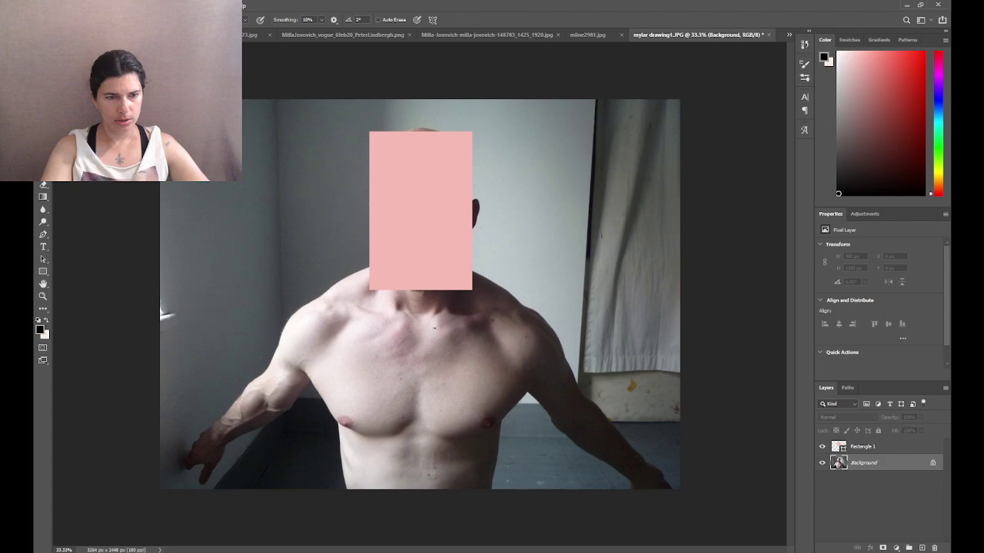
pyautogui.moveTo(434, 328)
pyautogui.mouseDown()
pyautogui.moveTo(439, 315)
pyautogui.moveTo(478, 318)
pyautogui.mouseUp()
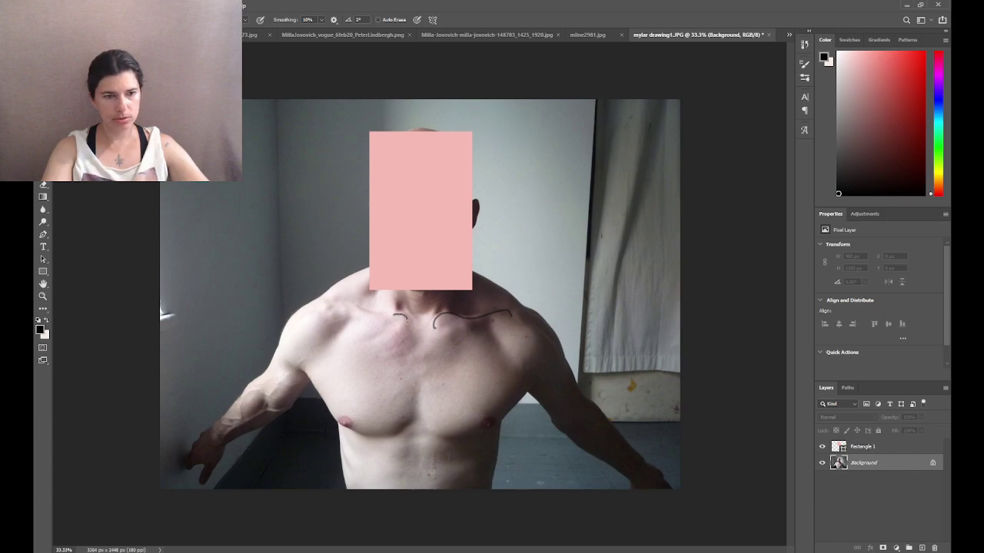
pyautogui.moveTo(405, 318)
pyautogui.mouseDown()
pyautogui.moveTo(390, 328)
pyautogui.moveTo(386, 314)
pyautogui.mouseUp()
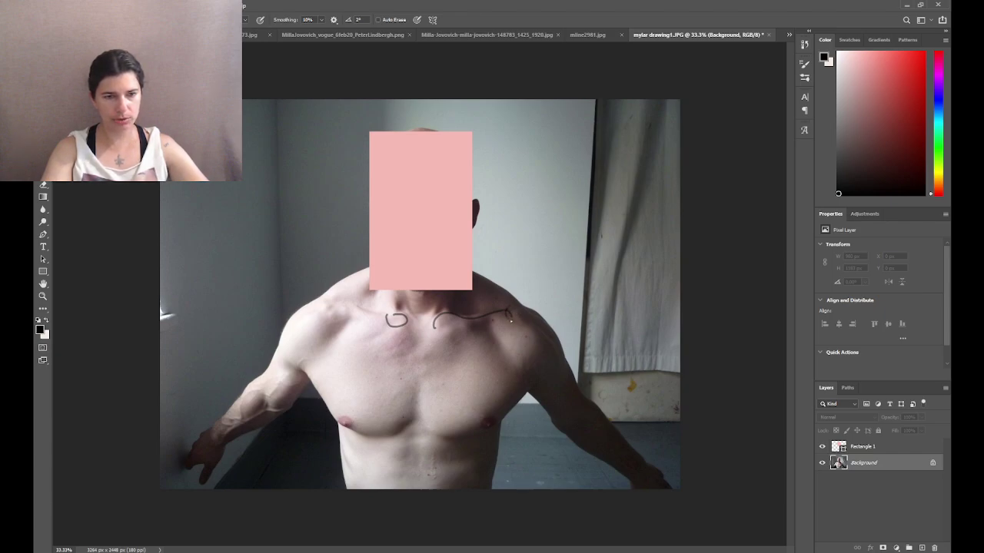
pyautogui.moveTo(511, 321)
pyautogui.mouseDown()
pyautogui.moveTo(527, 305)
pyautogui.moveTo(513, 306)
pyautogui.mouseUp()
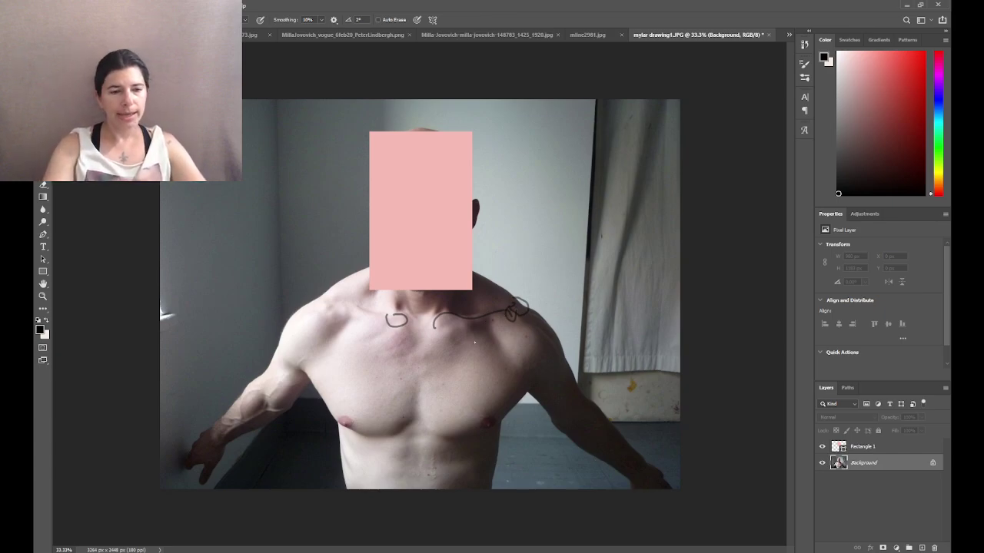
# Step: Outline the collarbone's inner end beside the pit of the neck, redrawing the curve beneath it up toward the neck
pyautogui.moveTo(433, 314)
pyautogui.mouseDown()
pyautogui.moveTo(430, 325)
pyautogui.moveTo(454, 314)
pyautogui.moveTo(452, 326)
pyautogui.mouseUp()
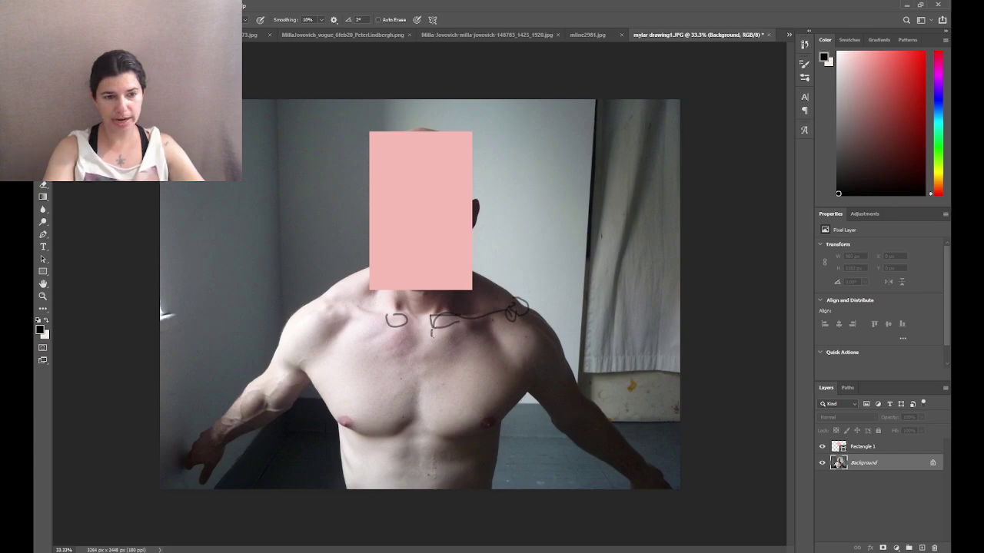
pyautogui.moveTo(433, 336)
pyautogui.mouseDown()
pyautogui.moveTo(448, 343)
pyautogui.moveTo(476, 321)
pyautogui.mouseUp()
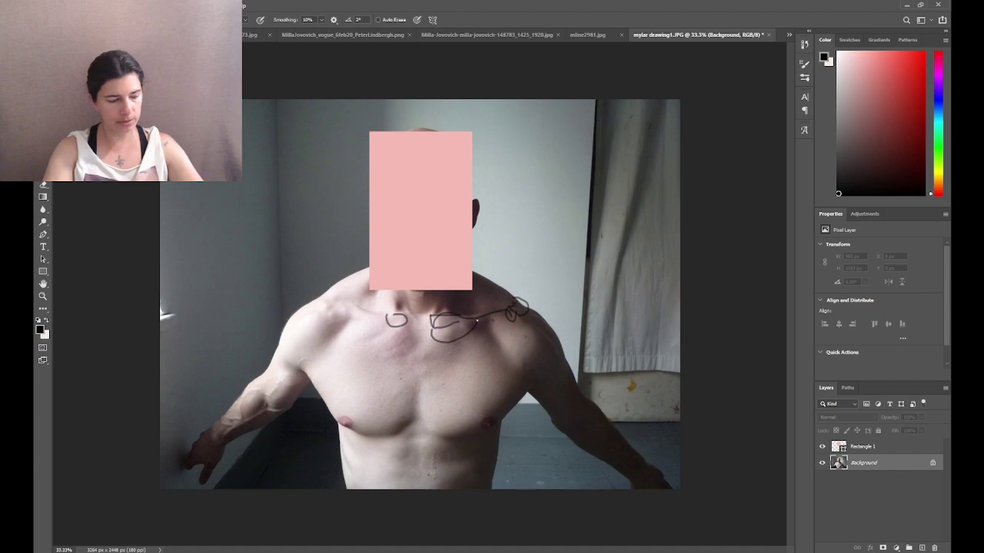
pyautogui.hotkey('ctrl', 'z')
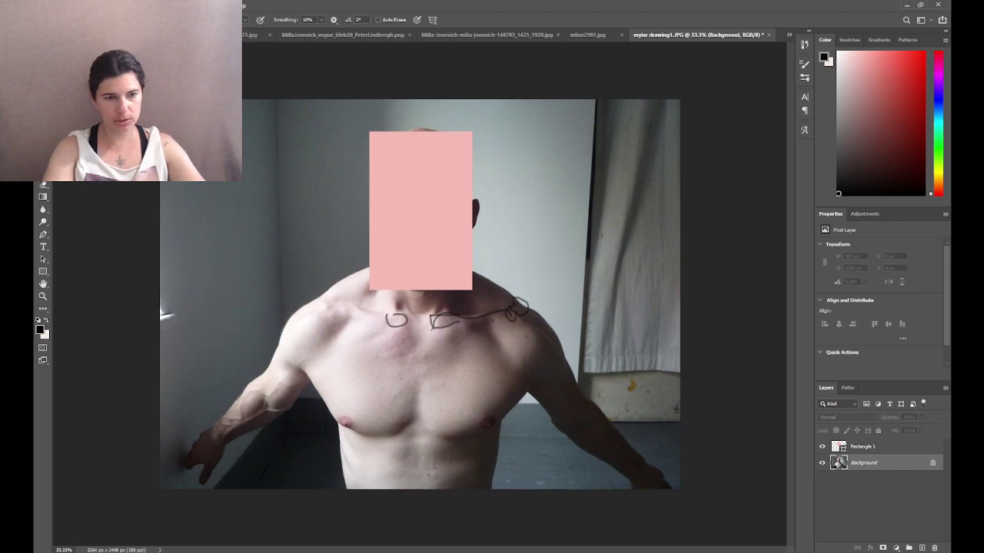
pyautogui.moveTo(454, 337); pyautogui.dragTo(484, 311)
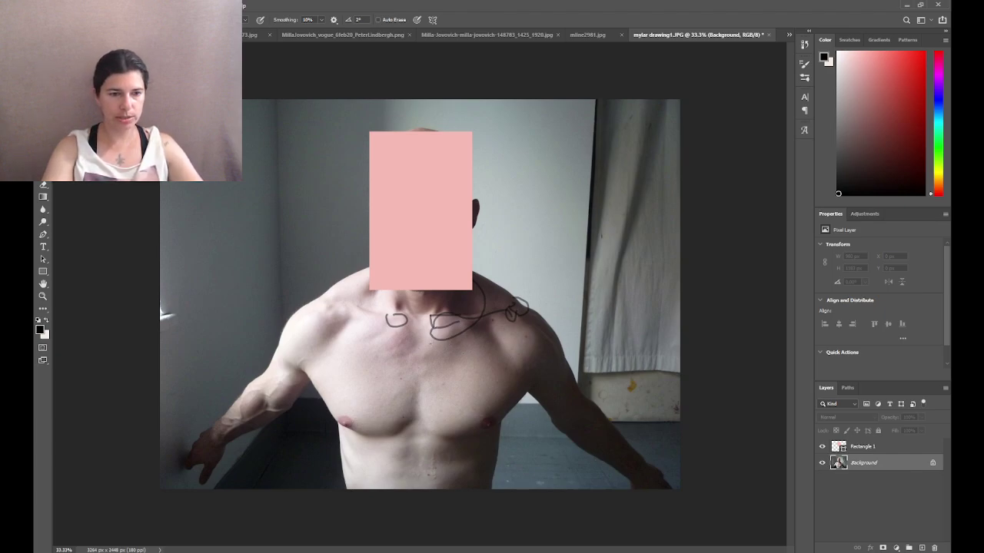
# Step: Outline the chest muscle on the shaded side of the torso and sketch curved lines across the upper chest below the collarbones
pyautogui.moveTo(429, 344)
pyautogui.mouseDown()
pyautogui.moveTo(422, 414)
pyautogui.moveTo(431, 435)
pyautogui.moveTo(474, 438)
pyautogui.mouseUp()
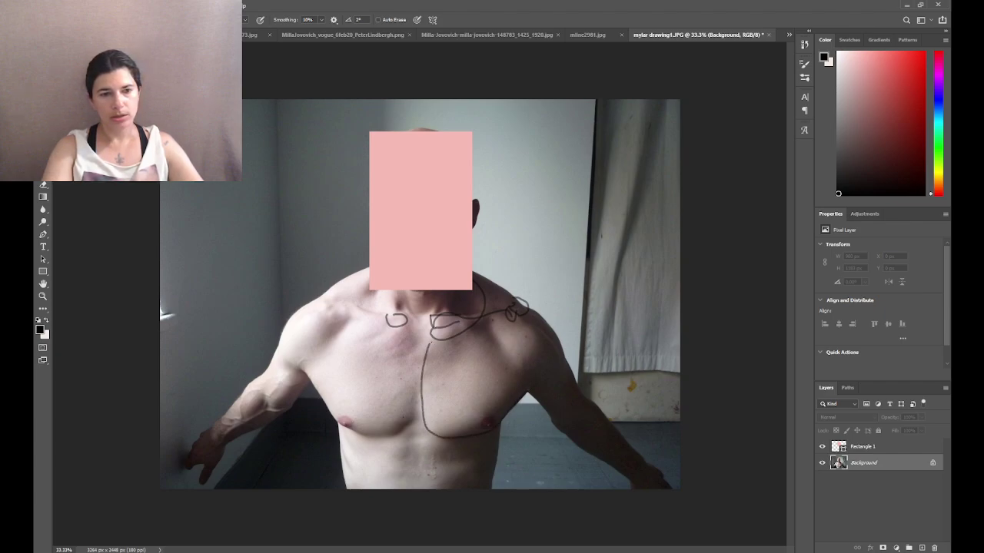
pyautogui.moveTo(435, 343)
pyautogui.mouseDown()
pyautogui.moveTo(490, 319)
pyautogui.moveTo(505, 353)
pyautogui.mouseUp()
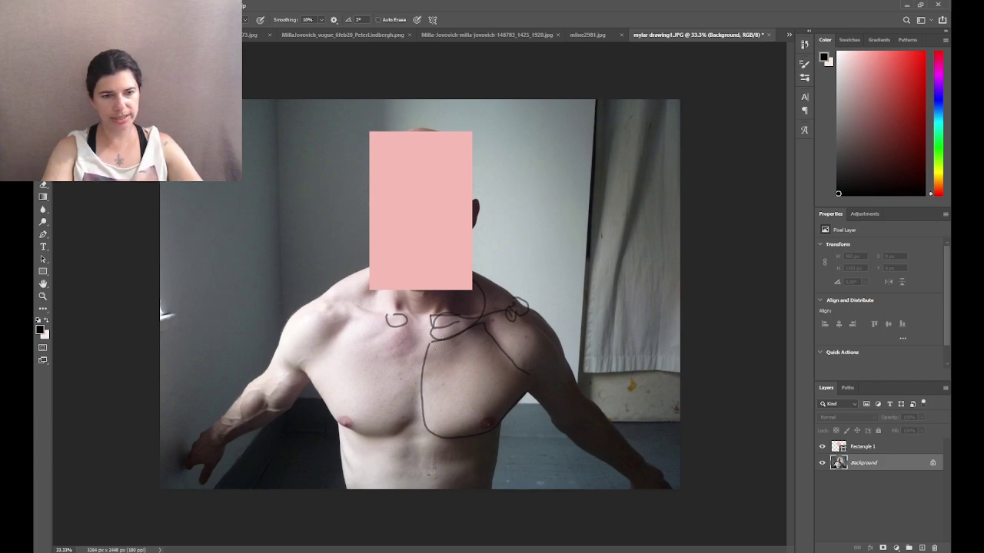
pyautogui.moveTo(428, 362)
pyautogui.mouseDown()
pyautogui.moveTo(459, 361)
pyautogui.moveTo(477, 329)
pyautogui.mouseUp()
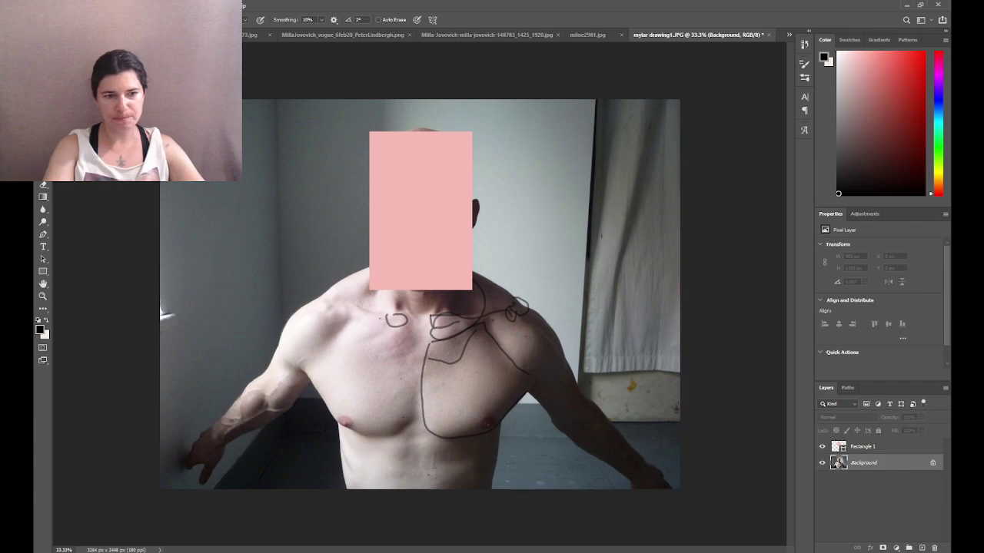
pyautogui.moveTo(378, 318)
pyautogui.mouseDown()
pyautogui.moveTo(389, 348)
pyautogui.moveTo(429, 364)
pyautogui.moveTo(459, 350)
pyautogui.moveTo(477, 321)
pyautogui.moveTo(451, 308)
pyautogui.mouseUp()
pyautogui.moveTo(363, 328); pyautogui.dragTo(372, 344)
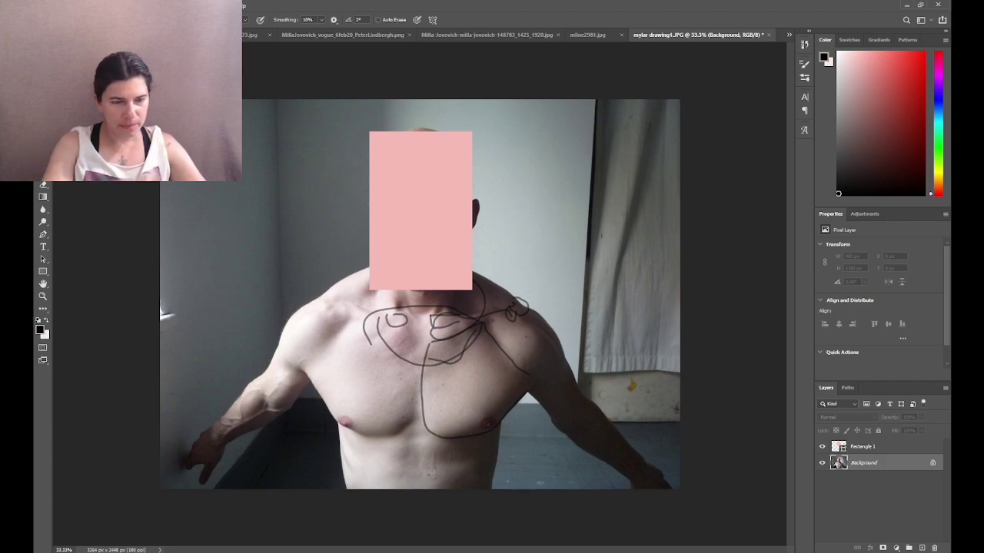
# Step: Undo all the collarbone and chest muscle strokes on the torso
pyautogui.hotkey('ctrl', 'z')
pyautogui.hotkey('ctrl', 'z')
pyautogui.hotkey('ctrl', 'z')
pyautogui.hotkey('ctrl', 'z')
pyautogui.hotkey('ctrl', 'z')
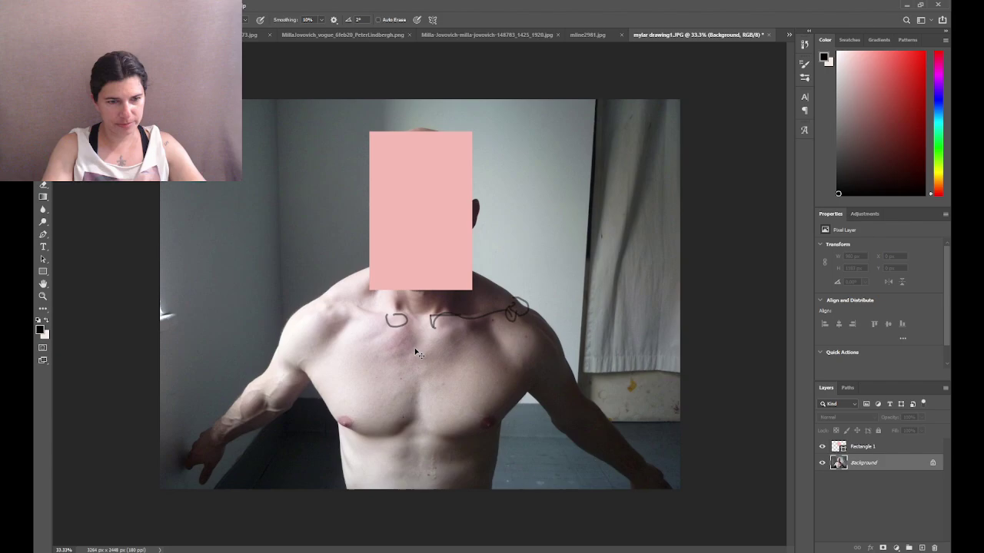
pyautogui.hotkey('ctrl', 'z')
pyautogui.hotkey('ctrl', 'z')
pyautogui.hotkey('ctrl', 'z')
pyautogui.hotkey('ctrl', 'z')
pyautogui.hotkey('ctrl', 'z')
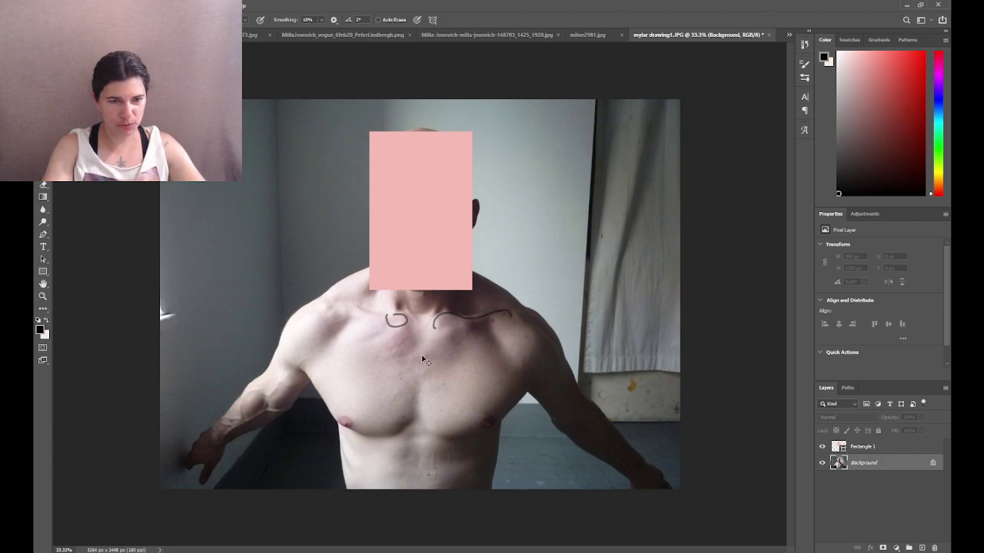
pyautogui.hotkey('ctrl', 'z')
pyautogui.hotkey('ctrl', 'z')
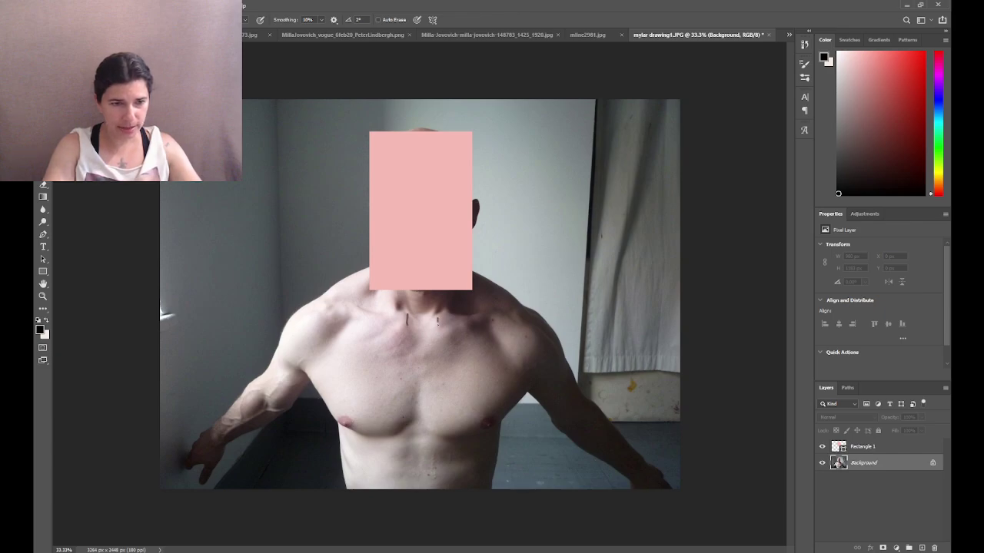
# Step: Try to join the two short vertical marks at the pit of the neck with curved strokes, and undo these strokes
pyautogui.moveTo(409, 324); pyautogui.dragTo(435, 324)
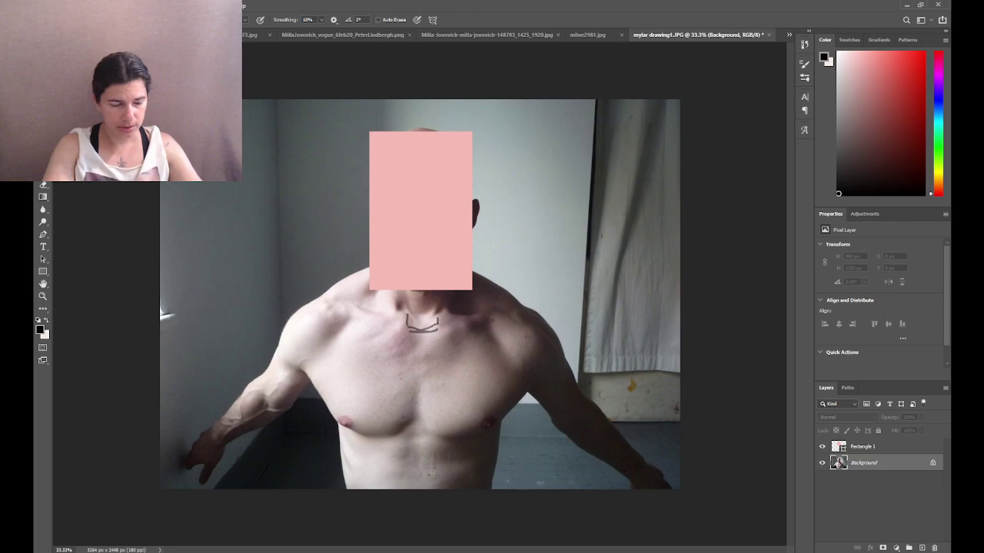
pyautogui.hotkey('ctrl', 'z')
pyautogui.hotkey('ctrl', 'z')
pyautogui.hotkey('ctrl', 'z')
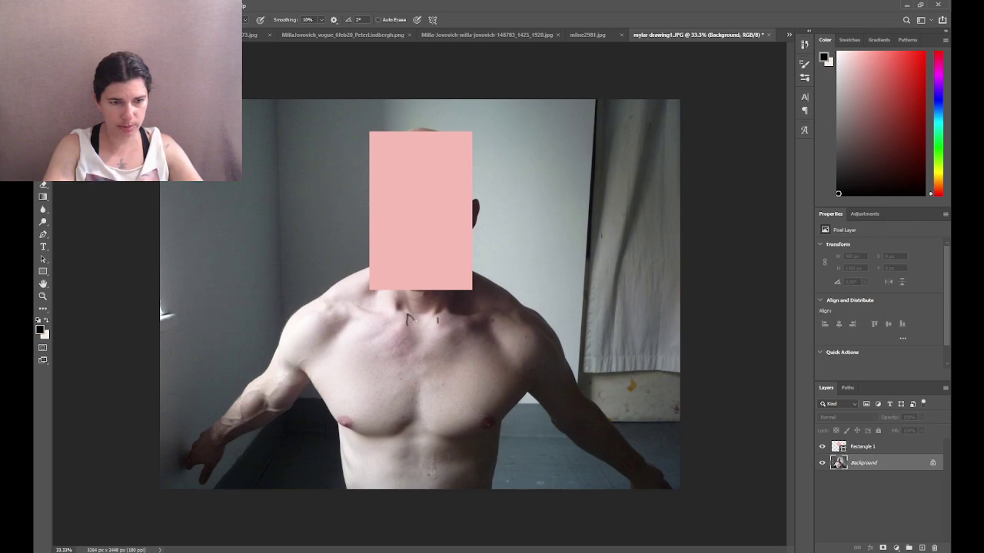
# Step: Outline the top block of the breastbone and its long narrow body down the centre of the chest
pyautogui.moveTo(431, 319); pyautogui.dragTo(405, 322)
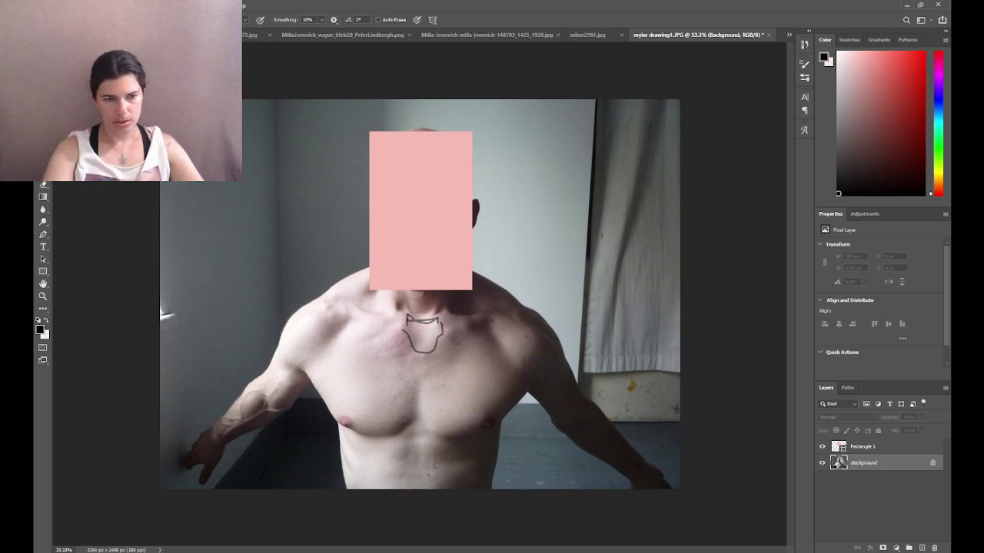
pyautogui.moveTo(411, 347); pyautogui.dragTo(413, 399)
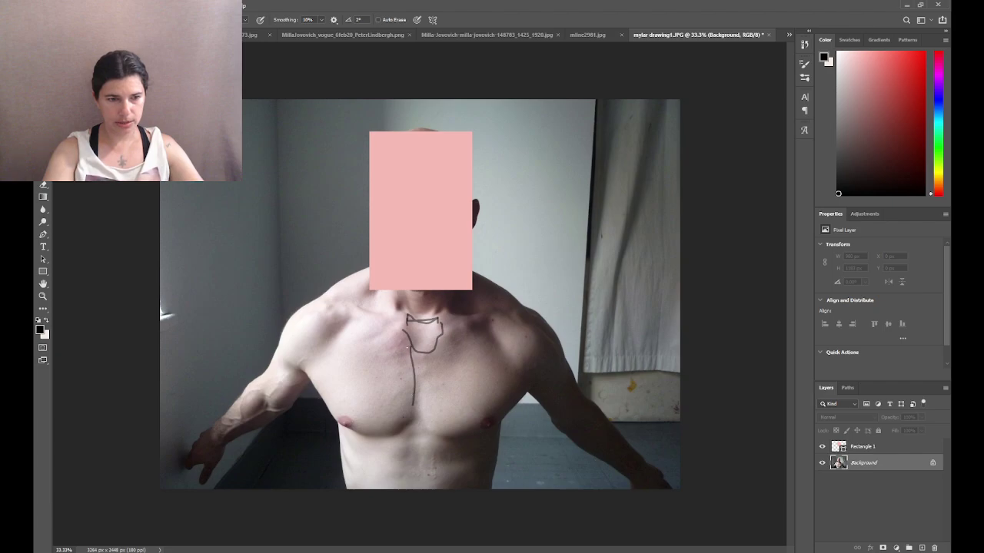
pyautogui.moveTo(408, 347); pyautogui.dragTo(406, 411)
pyautogui.moveTo(432, 352)
pyautogui.mouseDown()
pyautogui.moveTo(421, 419)
pyautogui.moveTo(409, 415)
pyautogui.moveTo(422, 422)
pyautogui.mouseUp()
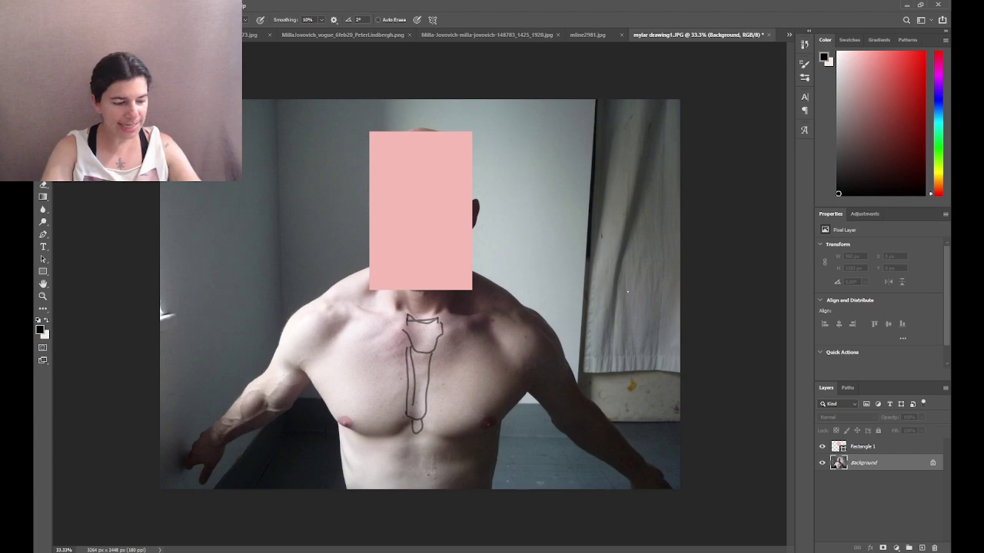
# Step: Undo the breastbone outline strokes
pyautogui.hotkey('ctrl', 'z')
pyautogui.hotkey('ctrl', 'z')
pyautogui.hotkey('ctrl', 'z')
pyautogui.hotkey('ctrl', 'z')
pyautogui.hotkey('ctrl', 'z')
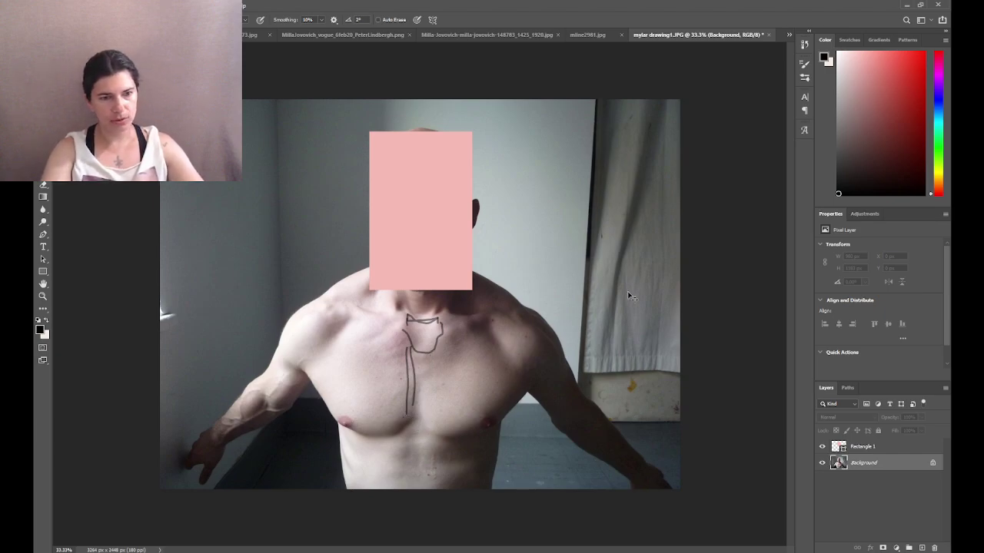
pyautogui.hotkey('ctrl', 'z')
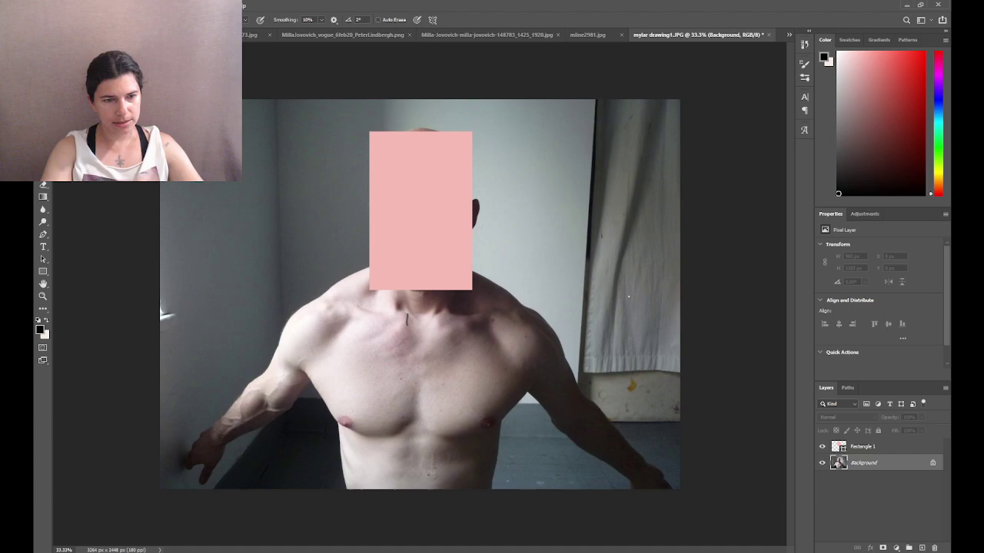
pyautogui.hotkey('ctrl', 'z')
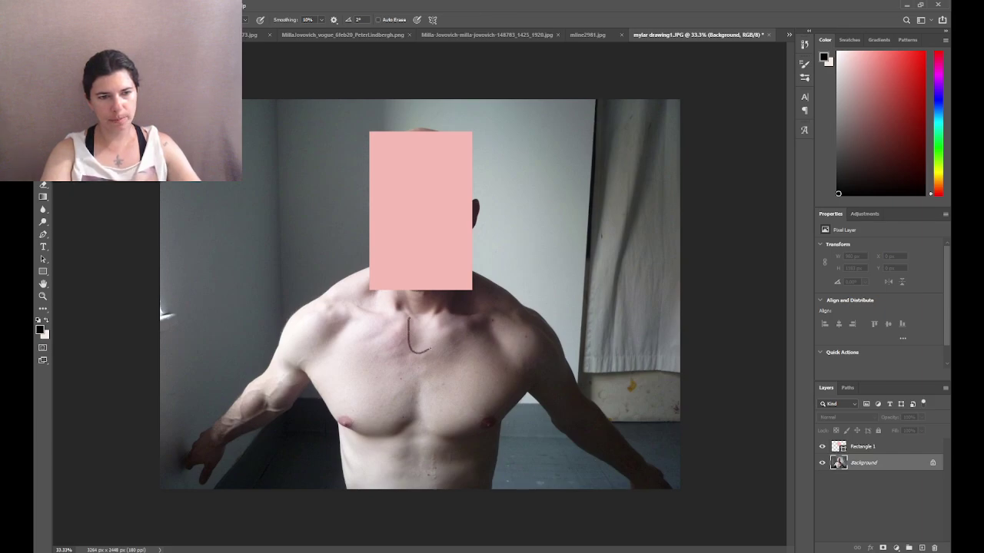
# Step: Draw a U shape below the pit of the neck with short lines radiating outward from it
pyautogui.moveTo(439, 338); pyautogui.dragTo(439, 323)
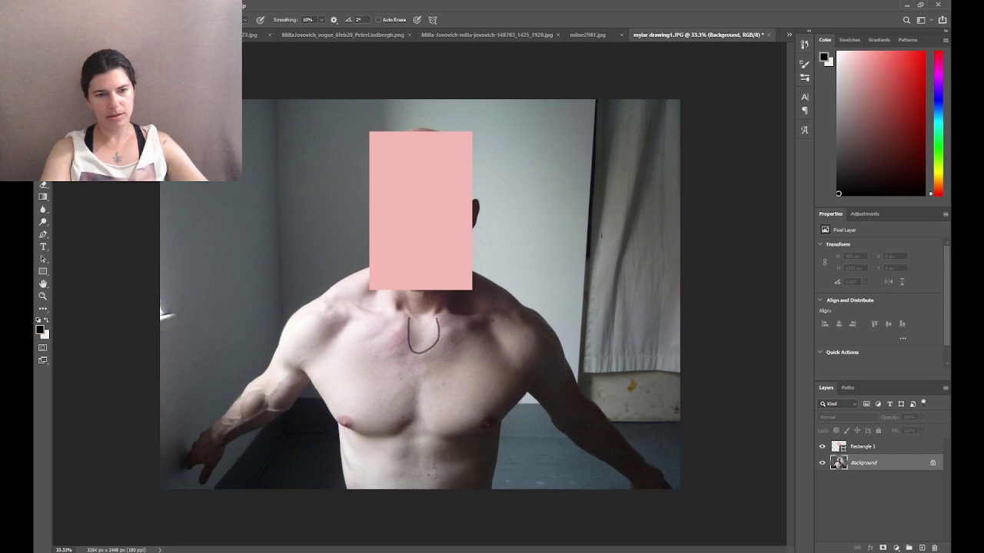
pyautogui.moveTo(436, 322)
pyautogui.mouseDown()
pyautogui.moveTo(465, 330)
pyautogui.moveTo(449, 338)
pyautogui.mouseUp()
pyautogui.moveTo(446, 341)
pyautogui.mouseDown()
pyautogui.moveTo(458, 343)
pyautogui.moveTo(446, 358)
pyautogui.moveTo(409, 362)
pyautogui.moveTo(392, 347)
pyautogui.moveTo(392, 325)
pyautogui.mouseUp()
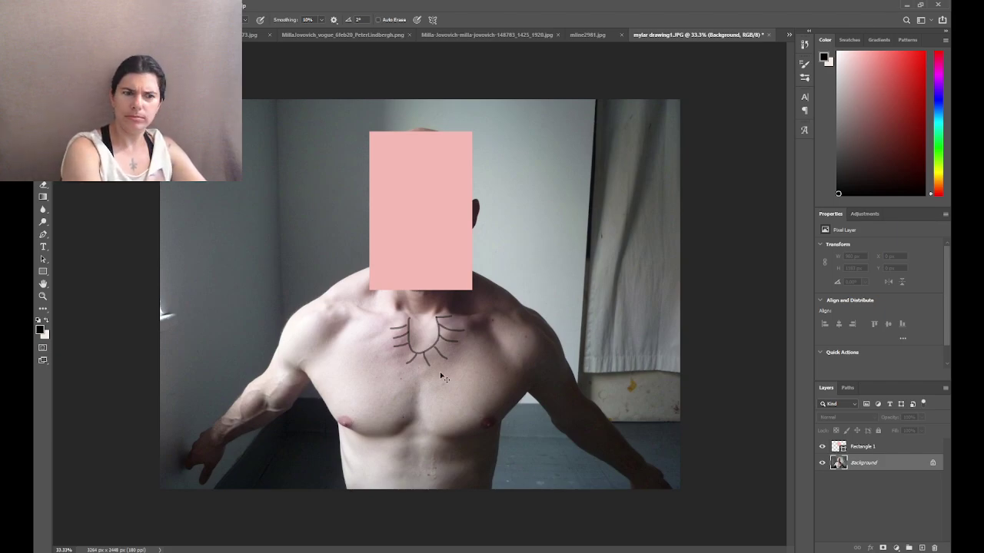
# Step: Undo the U shape and its radiating lines
pyautogui.hotkey('ctrl', 'z')
pyautogui.hotkey('ctrl', 'z')
pyautogui.hotkey('ctrl', 'z')
pyautogui.hotkey('ctrl', 'z')
pyautogui.hotkey('ctrl', 'z')
pyautogui.hotkey('ctrl', 'z')
pyautogui.hotkey('ctrl', 'z')
pyautogui.hotkey('ctrl', 'z')
pyautogui.hotkey('ctrl', 'z')
pyautogui.hotkey('ctrl', 'z')
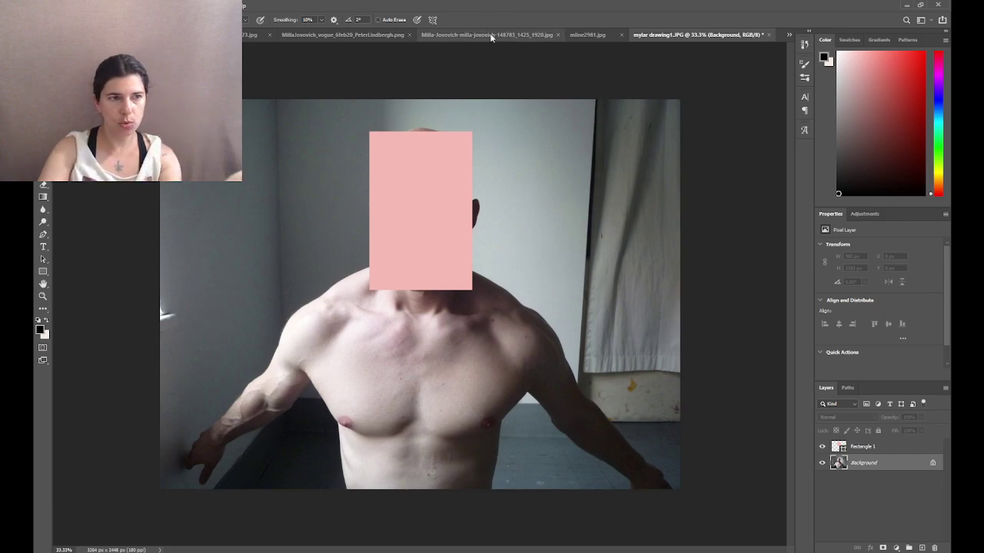
# Step: Draw small triangles in the hollows below both collarbones on the shirtless torso photo, mylar drawing1.JPG
pyautogui.click(249, 35)
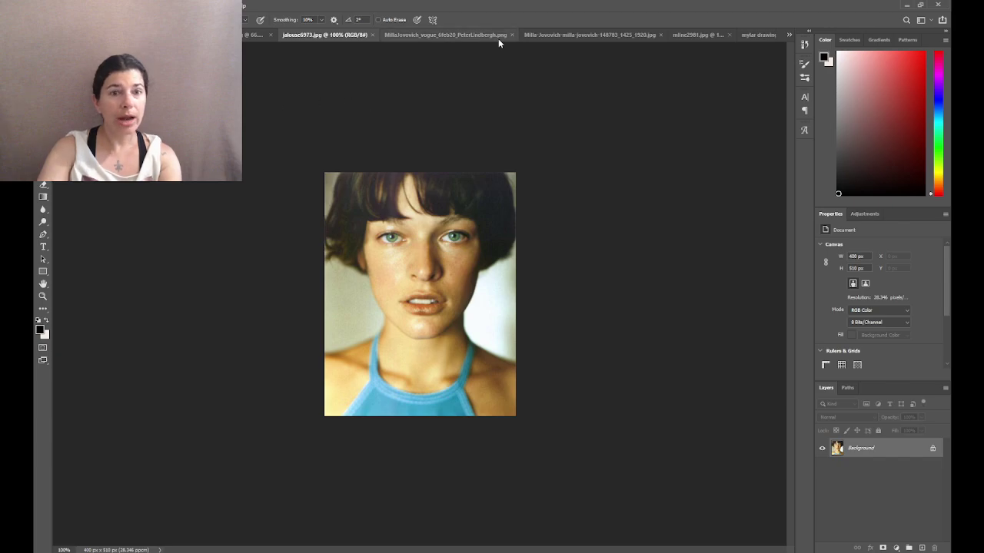
pyautogui.click(758, 36)
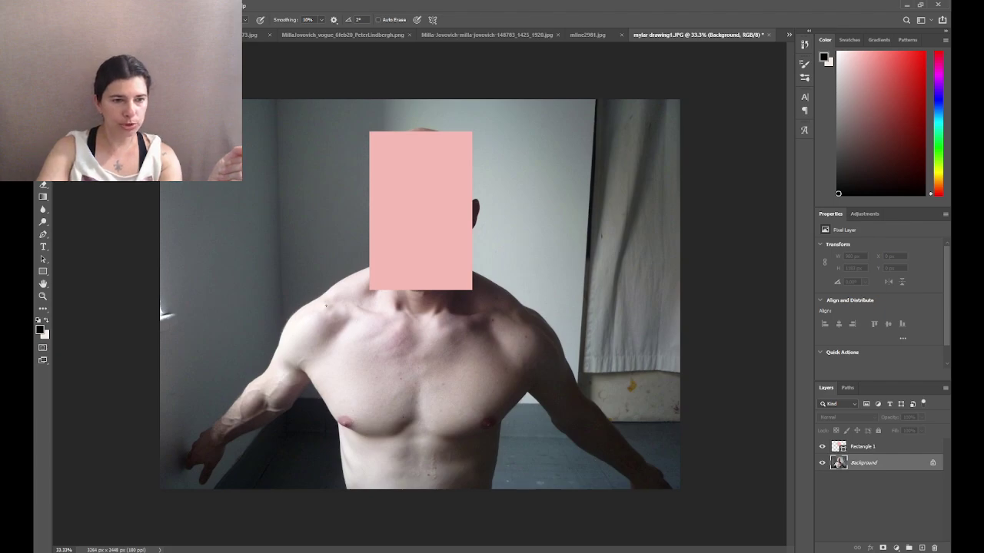
pyautogui.moveTo(320, 317)
pyautogui.mouseDown()
pyautogui.moveTo(315, 351)
pyautogui.moveTo(342, 313)
pyautogui.moveTo(316, 312)
pyautogui.mouseUp()
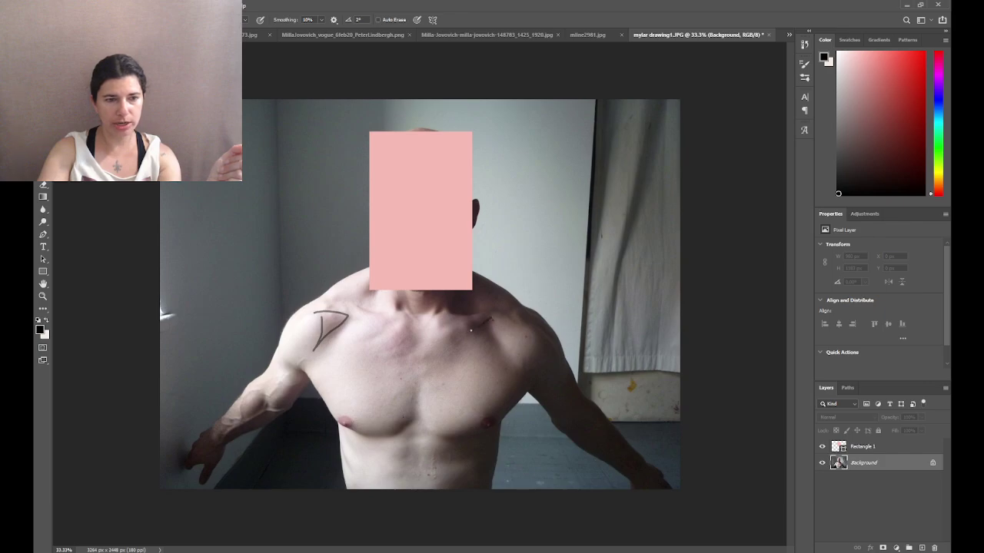
pyautogui.moveTo(493, 319)
pyautogui.mouseDown()
pyautogui.moveTo(500, 353)
pyautogui.moveTo(491, 323)
pyautogui.mouseUp()
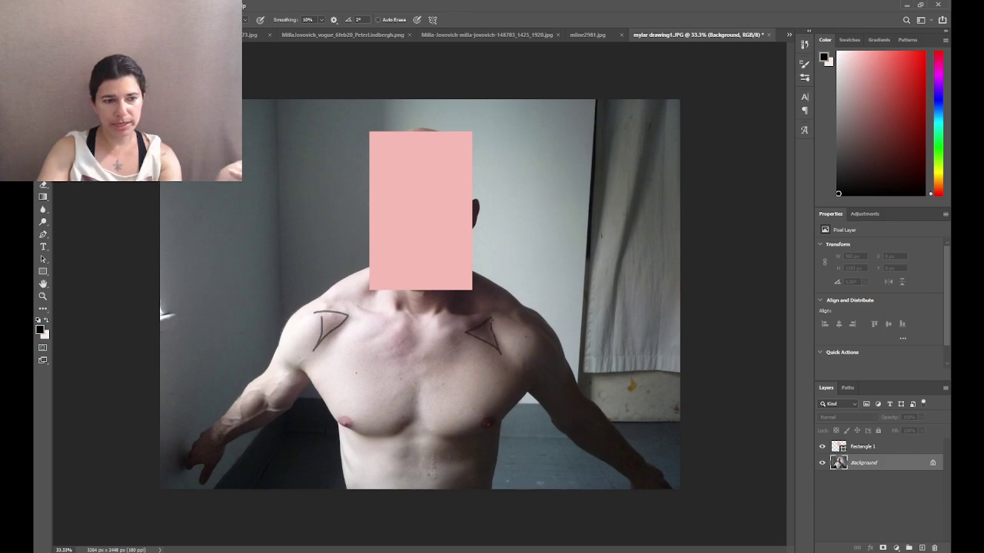
pyautogui.moveTo(344, 315); pyautogui.dragTo(325, 342)
pyautogui.moveTo(470, 330)
pyautogui.mouseDown()
pyautogui.moveTo(464, 336)
pyautogui.moveTo(486, 343)
pyautogui.mouseUp()
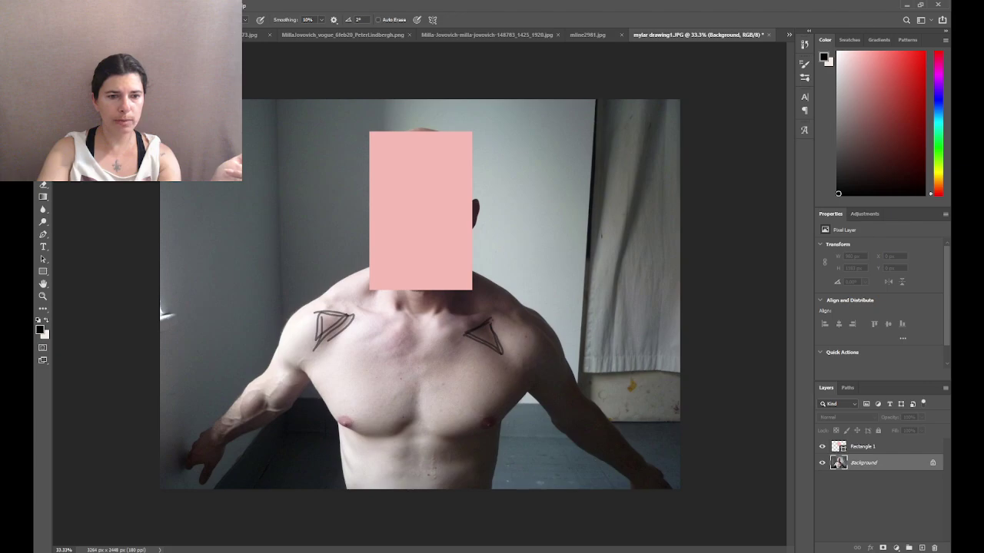
# Step: Outline the chest muscle on one side with a large U-shaped curve and shade the triangle above it
pyautogui.moveTo(428, 350)
pyautogui.mouseDown()
pyautogui.moveTo(427, 372)
pyautogui.moveTo(461, 437)
pyautogui.moveTo(522, 390)
pyautogui.moveTo(519, 356)
pyautogui.mouseUp()
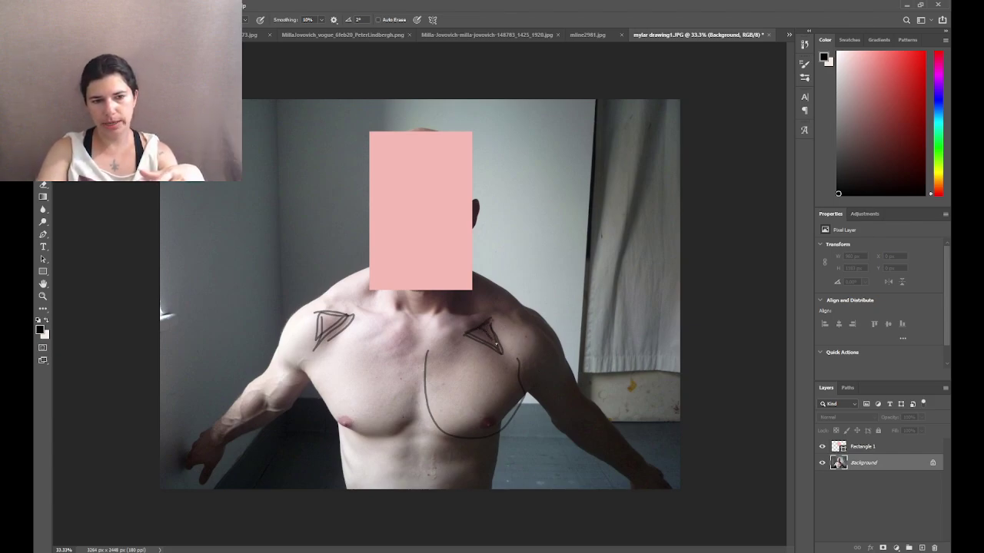
pyautogui.moveTo(504, 352); pyautogui.dragTo(490, 324)
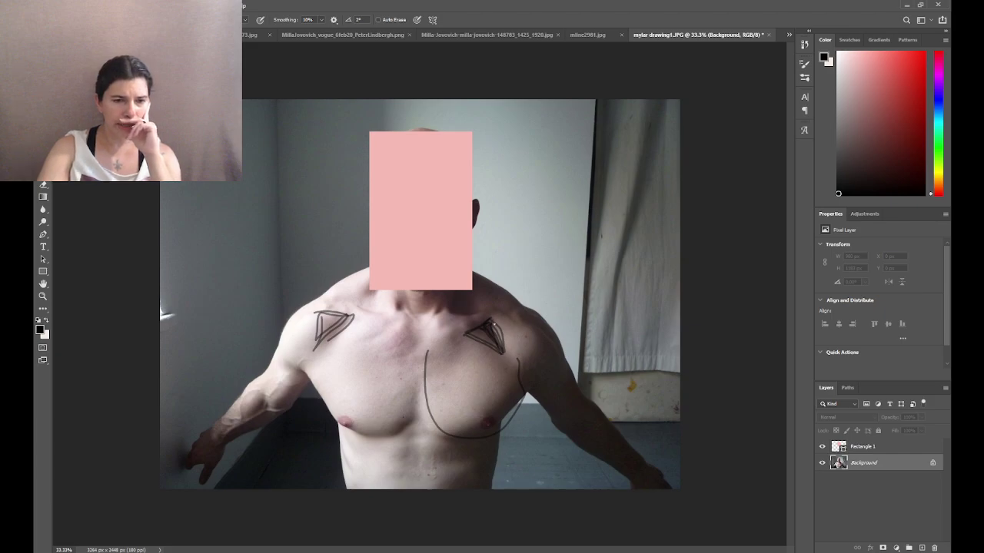
pyautogui.moveTo(483, 332)
pyautogui.mouseDown()
pyautogui.moveTo(473, 337)
pyautogui.moveTo(494, 328)
pyautogui.mouseUp()
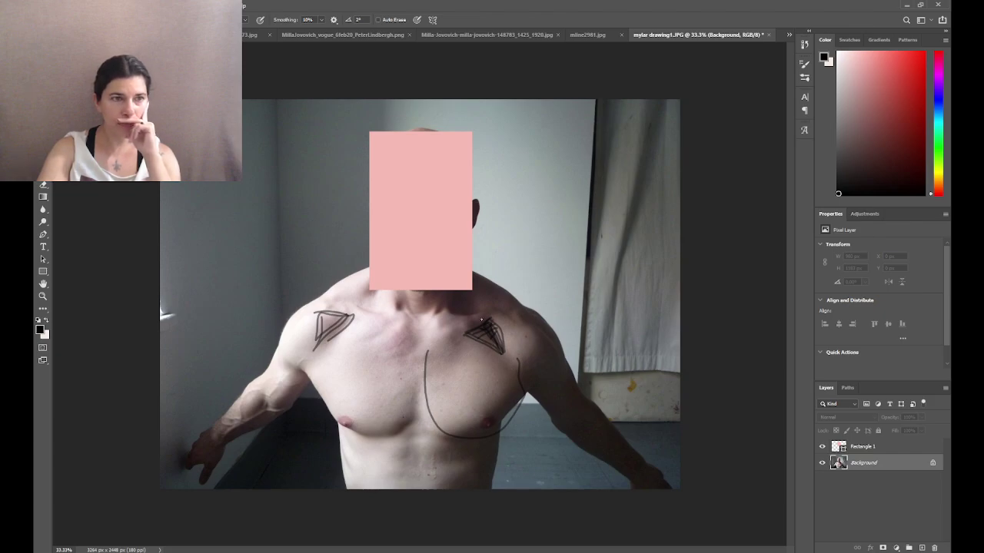
# Step: Undo the triangles, shading and chest muscle outline on the torso photo
pyautogui.click(586, 34)
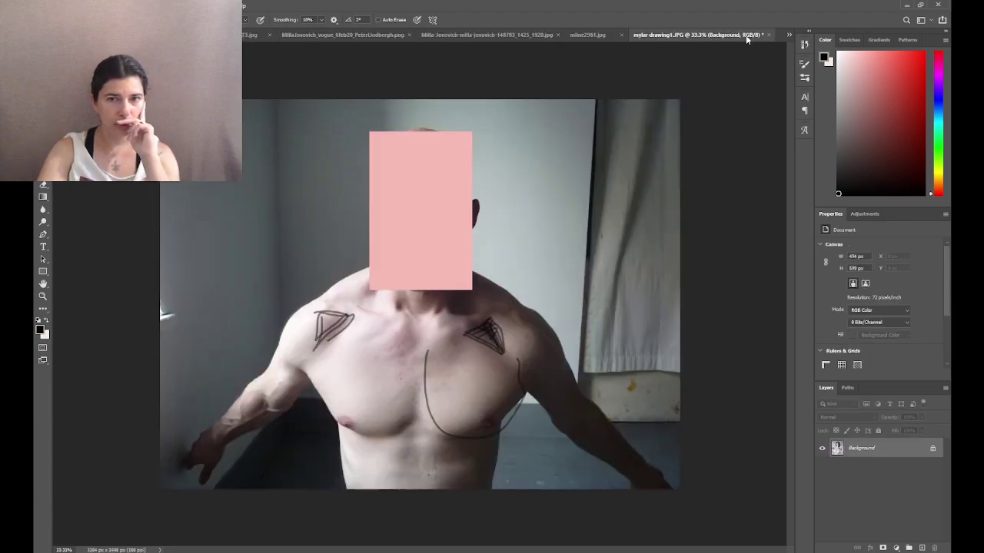
pyautogui.click(749, 34)
pyautogui.hotkey('ctrl', 'z')
pyautogui.hotkey('ctrl', 'z')
pyautogui.hotkey('ctrl', 'z')
pyautogui.hotkey('ctrl', 'z')
pyautogui.hotkey('ctrl', 'z')
pyautogui.hotkey('ctrl', 'z')
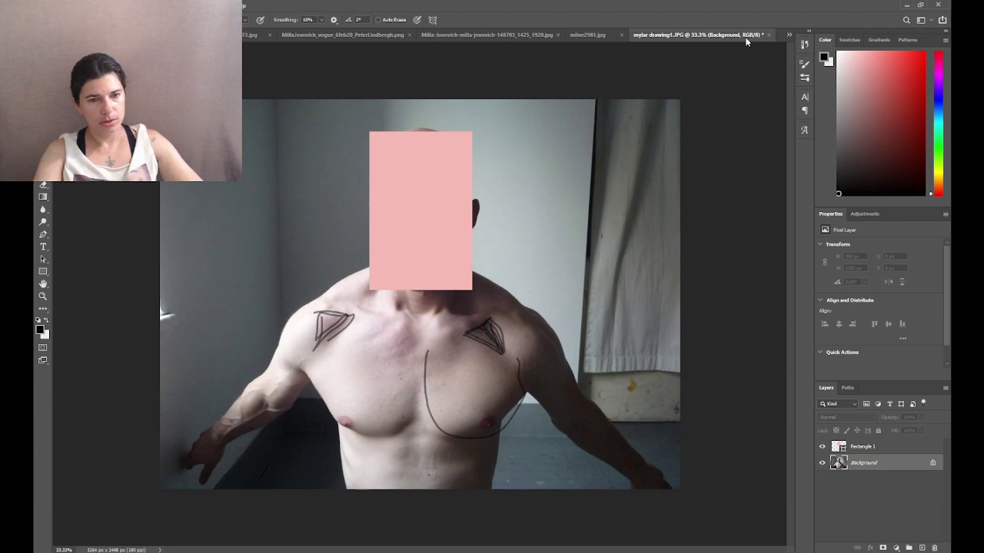
# Step: Circle the pit of the neck in mline2981.jpg and undo the circle
pyautogui.click(587, 35)
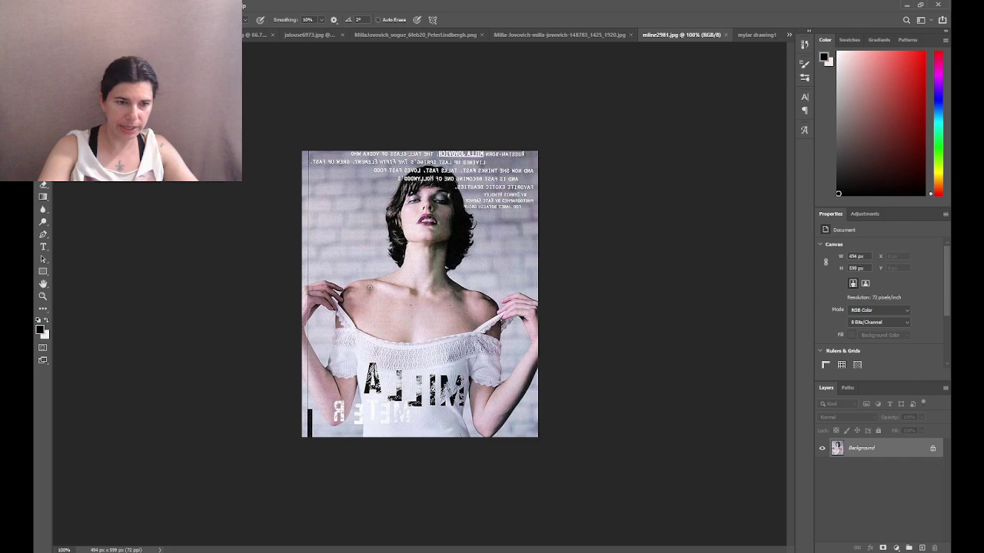
pyautogui.moveTo(413, 291)
pyautogui.mouseDown()
pyautogui.moveTo(399, 309)
pyautogui.moveTo(424, 276)
pyautogui.moveTo(405, 300)
pyautogui.mouseUp()
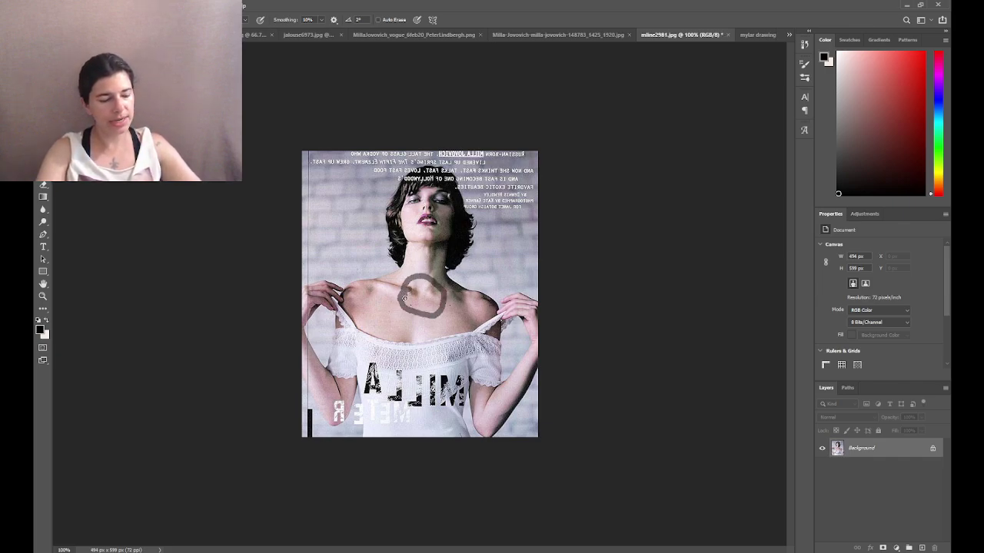
pyautogui.hotkey('ctrl', 'z')
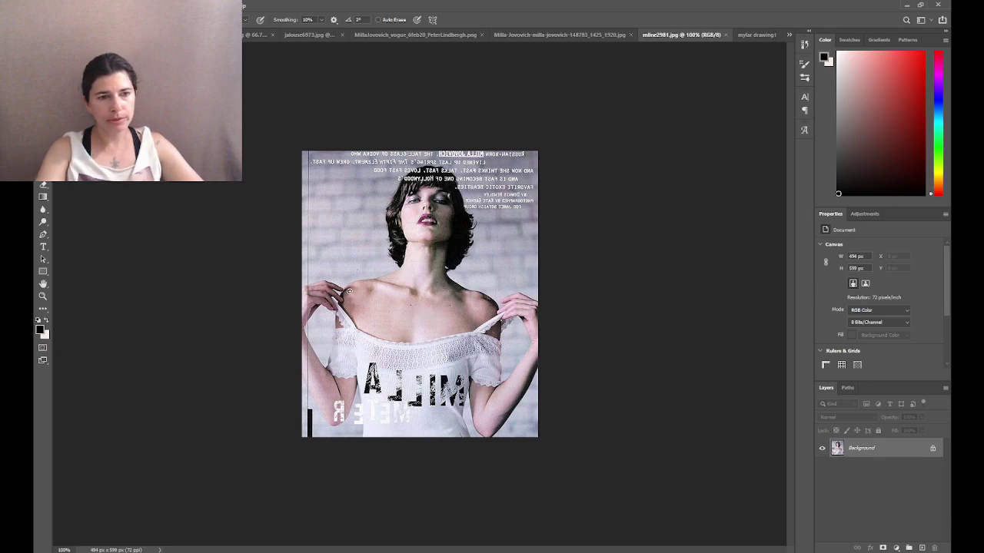
# Step: Trace the collarbone lines from both shoulders toward the neck and undo the strokes
pyautogui.moveTo(359, 284); pyautogui.dragTo(434, 294)
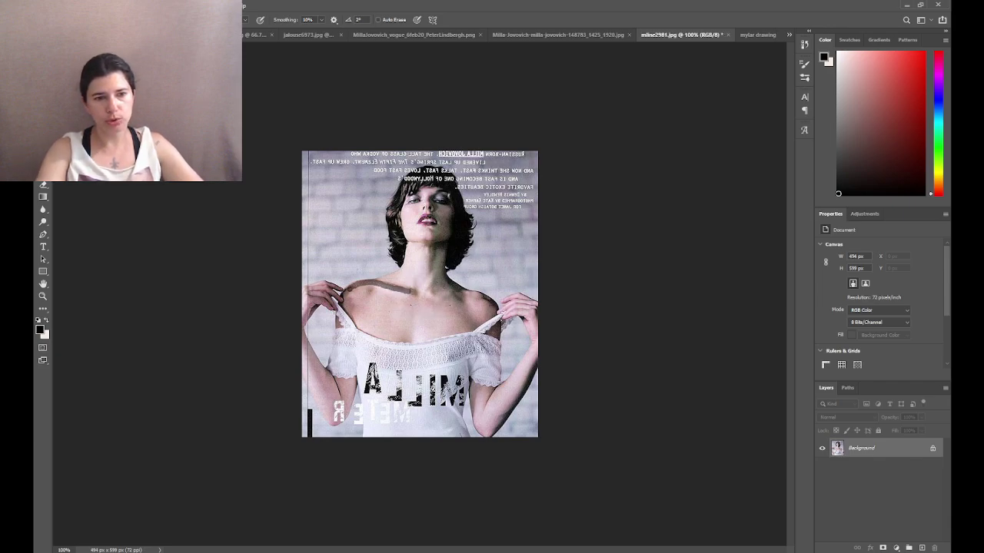
pyautogui.moveTo(500, 318); pyautogui.dragTo(461, 292)
pyautogui.hotkey('ctrl', 'z')
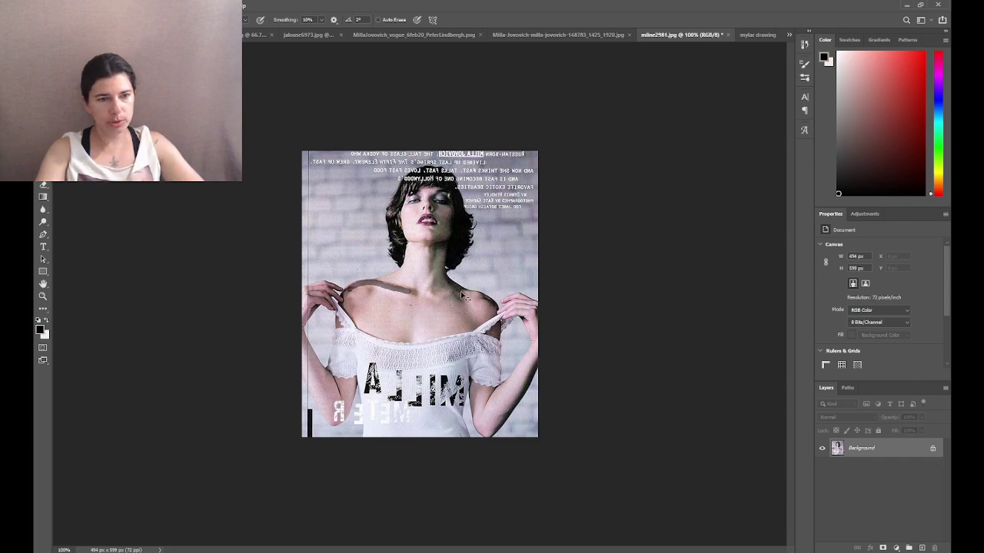
pyautogui.hotkey('ctrl', 'z')
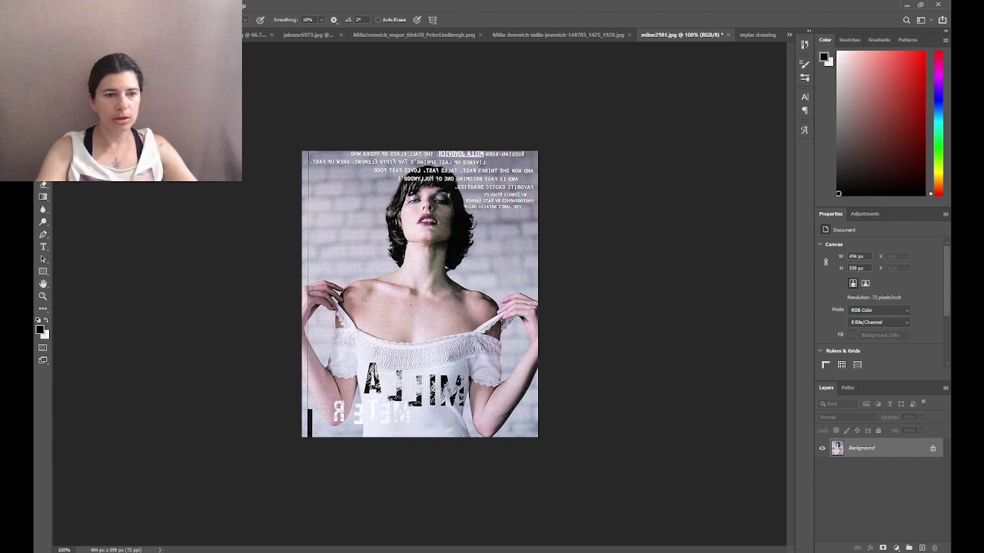
# Step: Mark the triangular hollows beneath both collarbones and undo the marks
pyautogui.moveTo(373, 289); pyautogui.dragTo(364, 300)
pyautogui.moveTo(465, 295)
pyautogui.mouseDown()
pyautogui.moveTo(442, 304)
pyautogui.moveTo(467, 326)
pyautogui.moveTo(461, 301)
pyautogui.mouseUp()
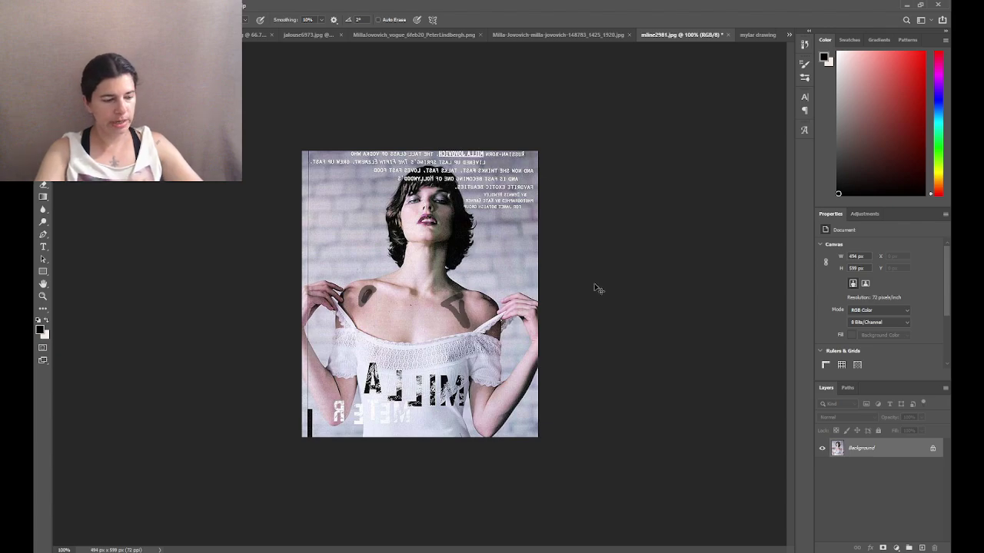
pyautogui.hotkey('ctrl', 'z')
pyautogui.hotkey('ctrl', 'z')
pyautogui.hotkey('ctrl', 'z')
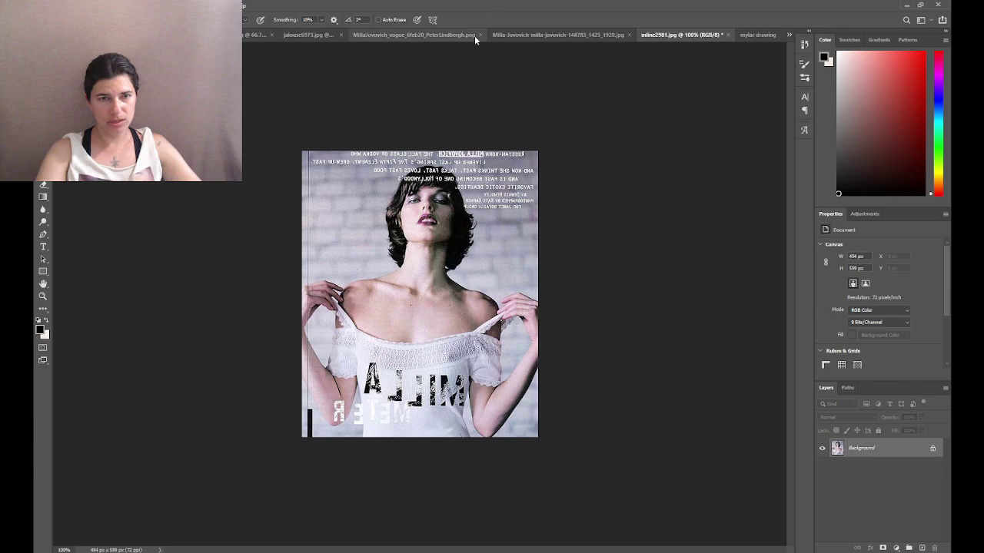
# Step: Draw the two nostrils and the underside of the nose on the face in Milla-Jovovich-milla-jovovich-148783_1425_1920.jpg
pyautogui.click(555, 35)
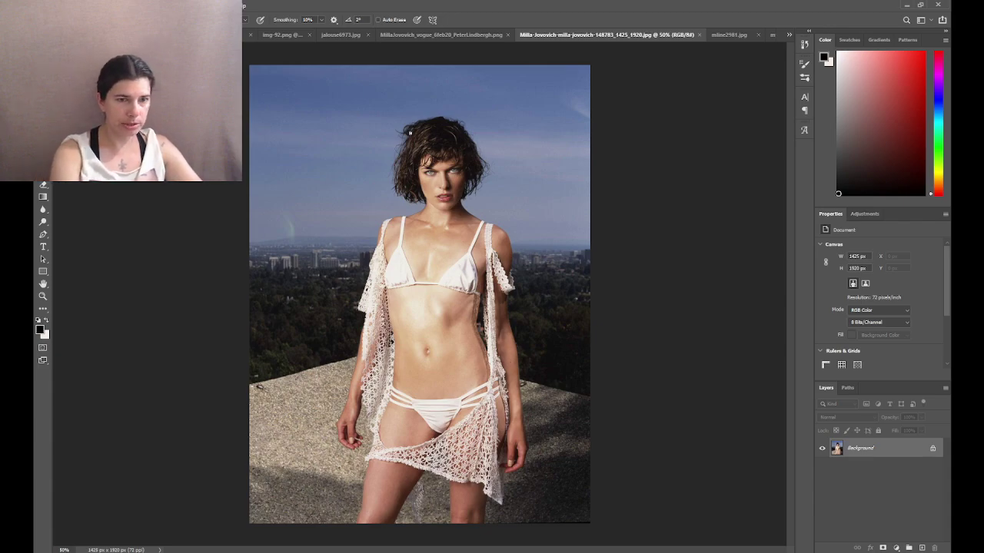
pyautogui.hotkey('ctrl', '+')
pyautogui.hotkey('ctrl', '+')
pyautogui.hotkey('ctrl', '+')
pyautogui.hotkey('ctrl', '+')
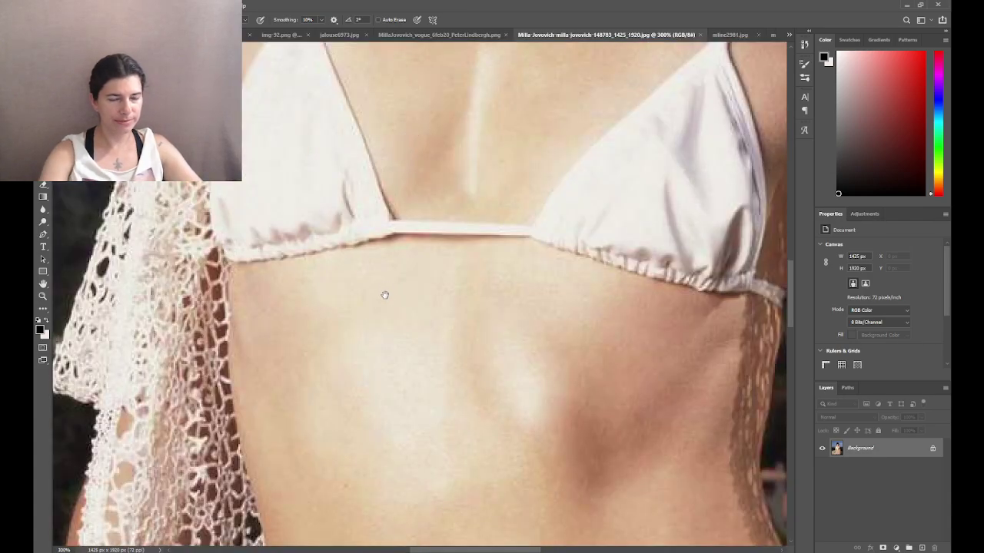
pyautogui.moveTo(454, 169); pyautogui.dragTo(450, 399)
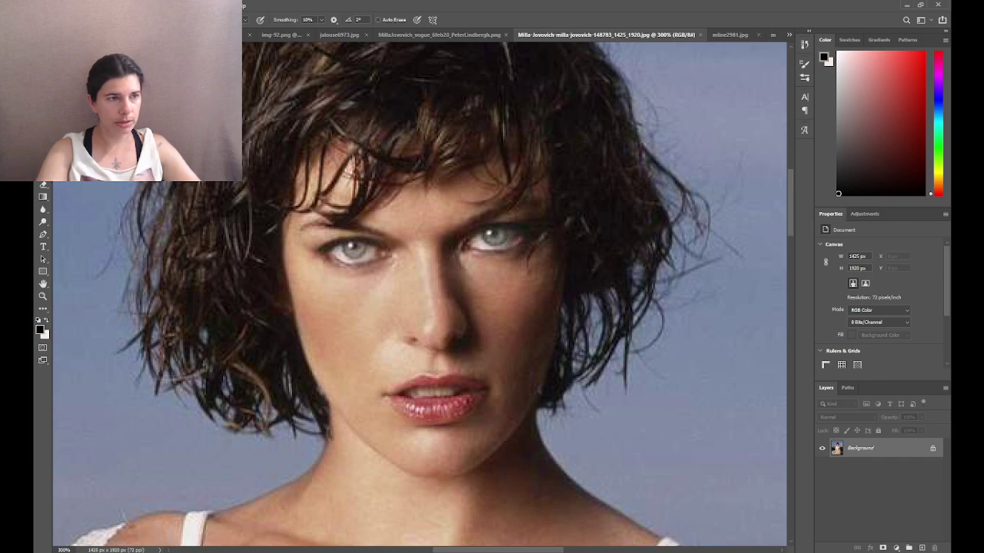
pyautogui.click(455, 333)
pyautogui.moveTo(417, 342); pyautogui.dragTo(423, 349)
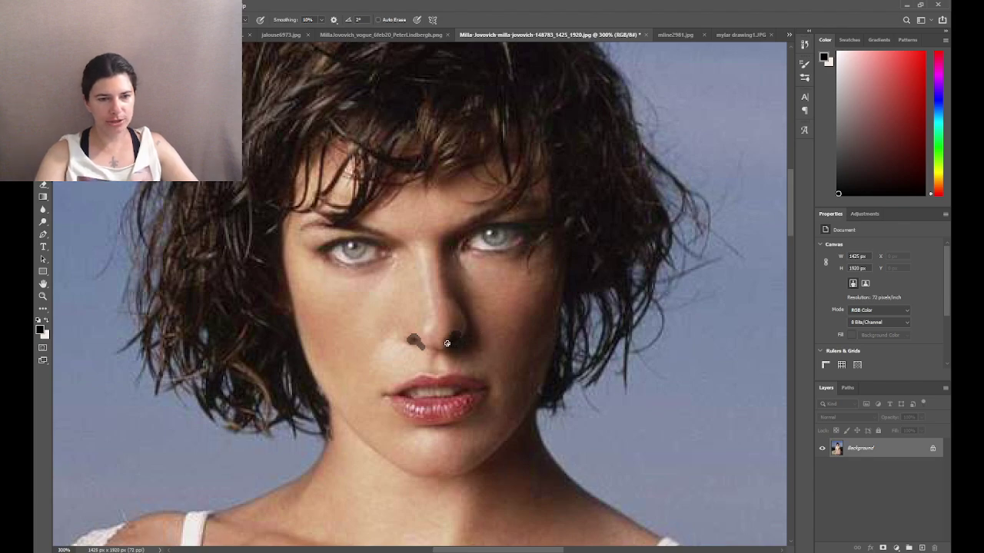
pyautogui.moveTo(438, 351); pyautogui.dragTo(415, 348)
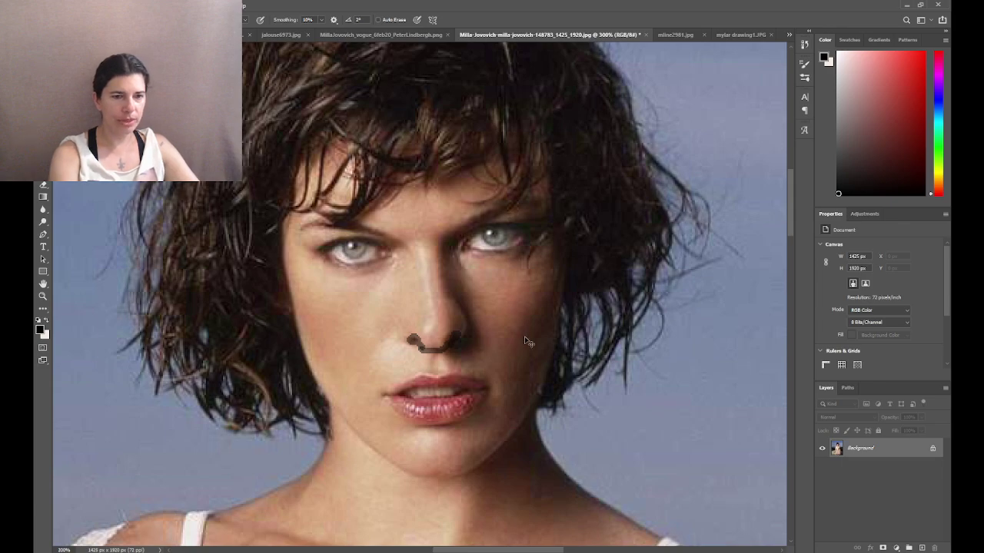
# Step: Browse the neck muscle diagram and the other open reference photos to compare the neck and shoulders
pyautogui.hotkey('ctrl', '1')
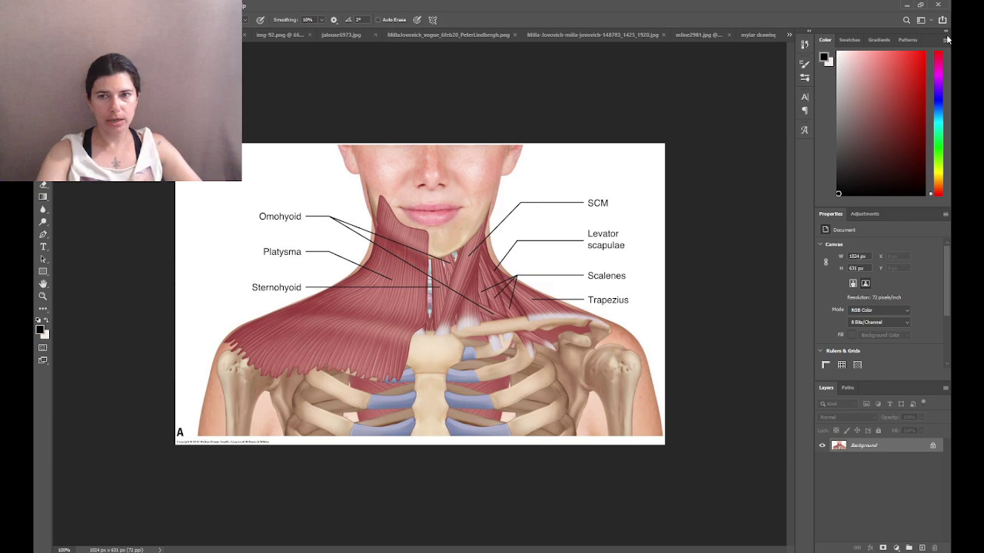
pyautogui.click(946, 34)
pyautogui.hotkey('ctrl', 'w')
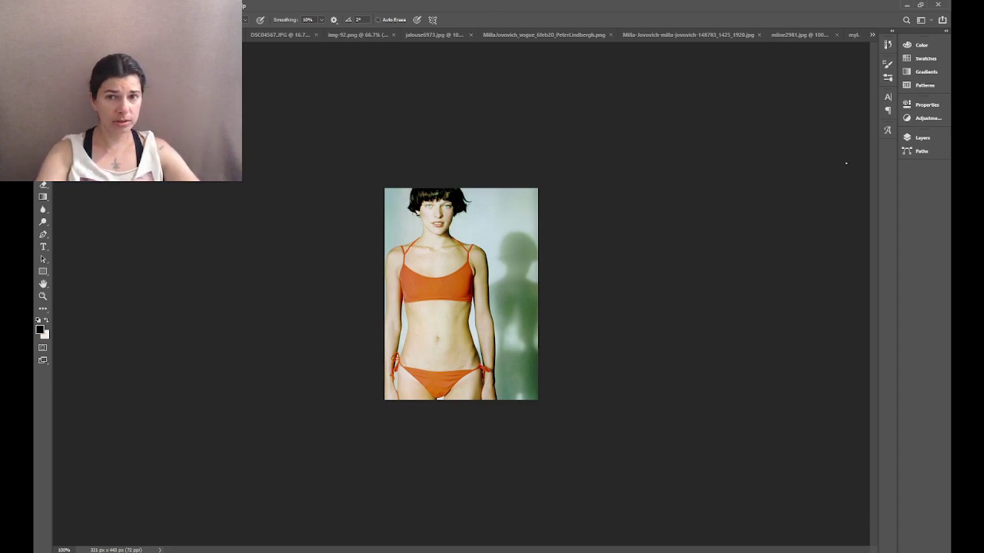
pyautogui.click(845, 34)
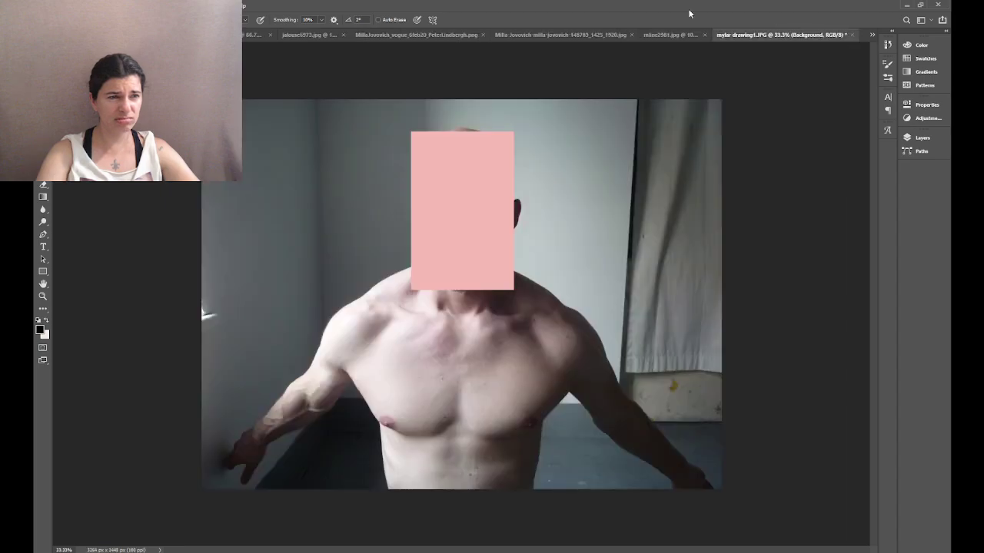
pyautogui.hotkey('ctrl', 'shift', 'Tab')
pyautogui.hotkey('ctrl', 'shift', 'Tab')
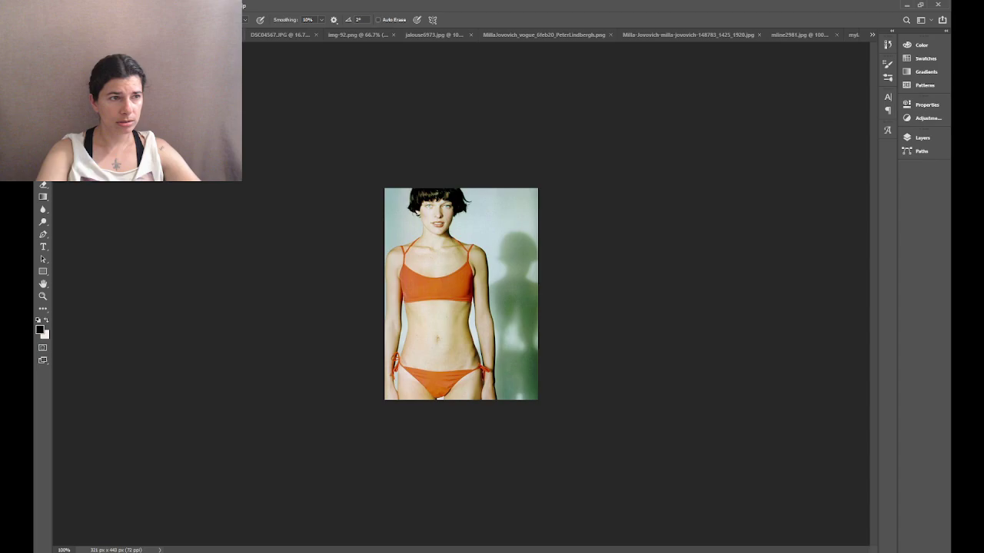
pyautogui.click(890, 31)
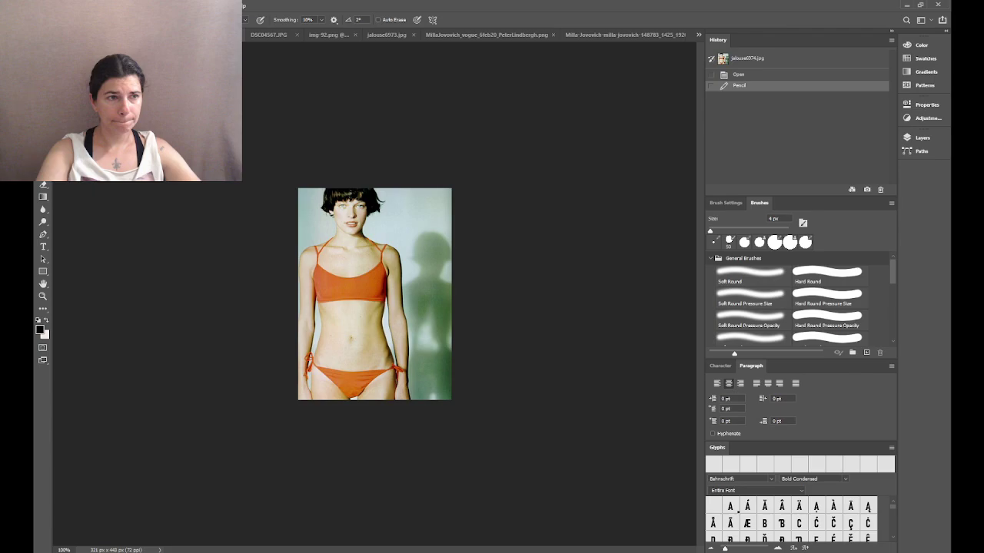
pyautogui.hotkey('ctrl', 'Tab')
pyautogui.click(275, 36)
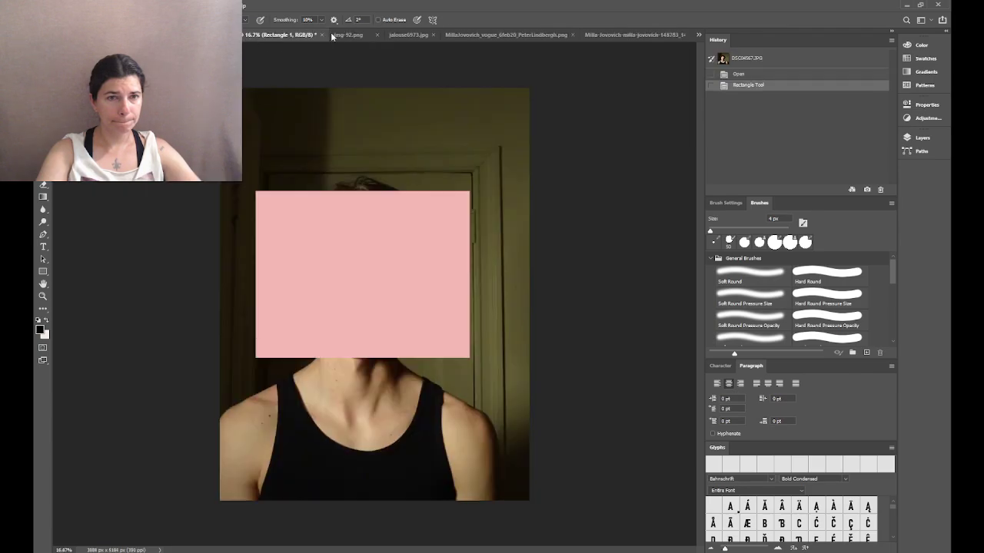
pyautogui.click(522, 40)
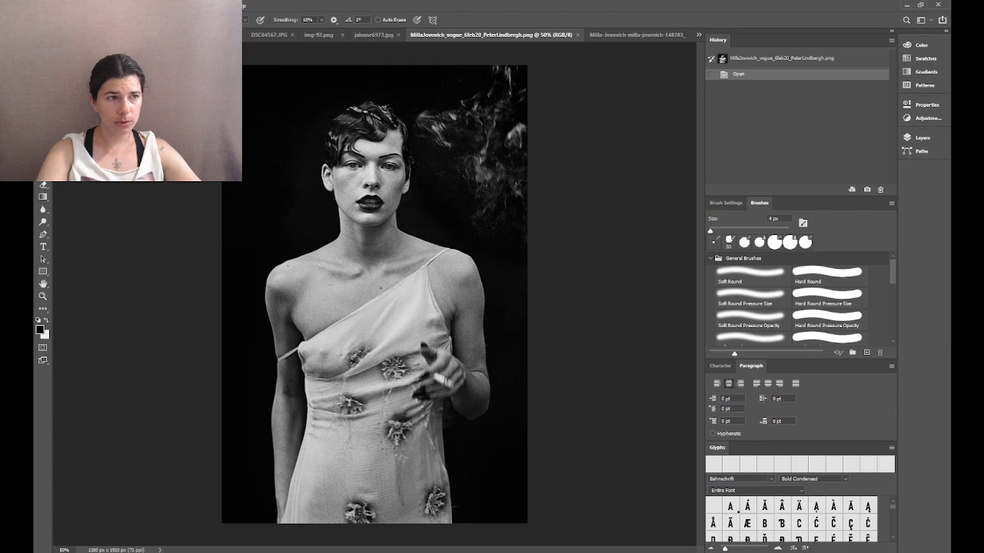
# Step: Open the girl.jpg portrait drawing and undo the two dark pencil spots at the base of the neck
pyautogui.hotkey('ctrl', 'Tab')
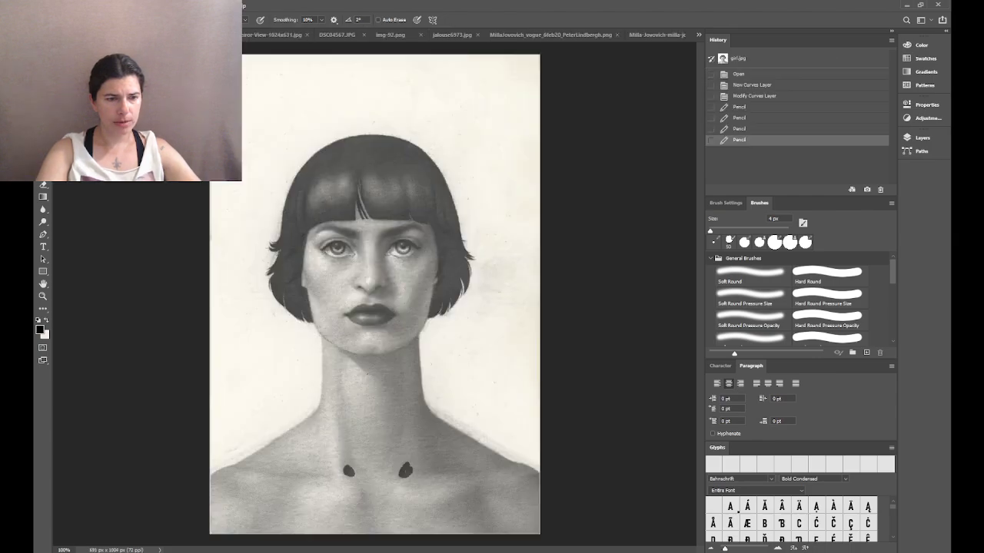
pyautogui.hotkey('ctrl', 'z')
pyautogui.hotkey('ctrl', 'z')
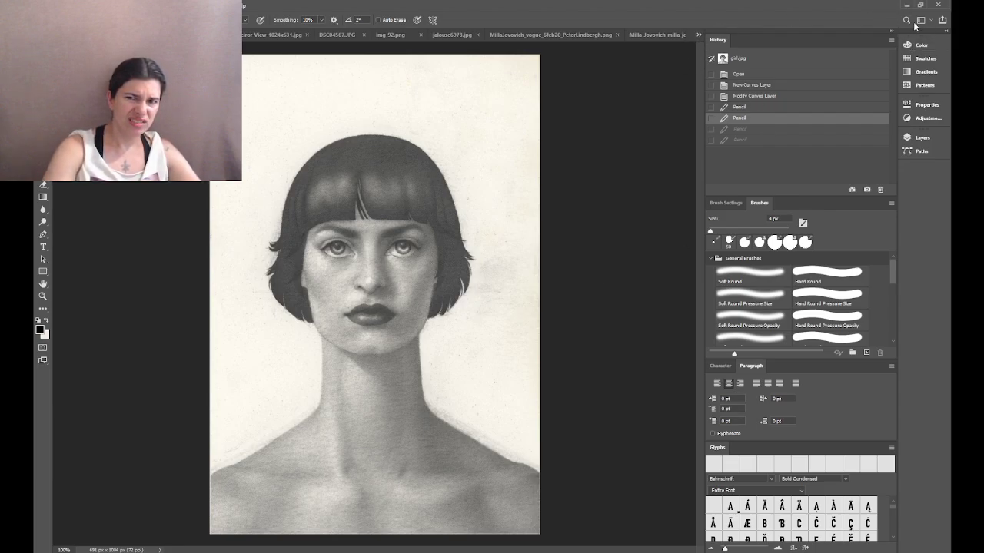
pyautogui.click(891, 34)
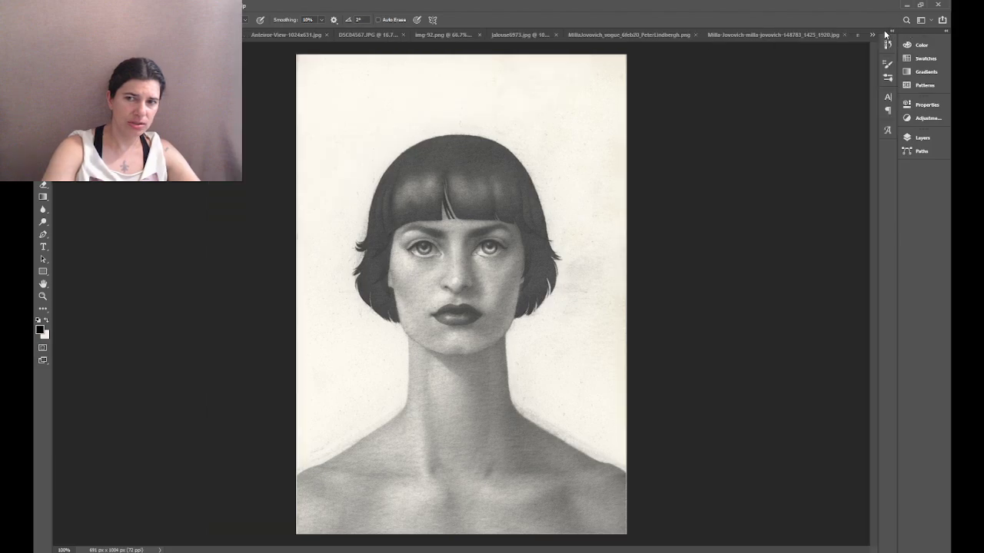
# Step: Mark both nostrils on the portrait drawing's nose with short slanted strokes and undo the marks
pyautogui.hotkey('ctrl', '+')
pyautogui.hotkey('ctrl', '+')
pyautogui.hotkey('ctrl', '+')
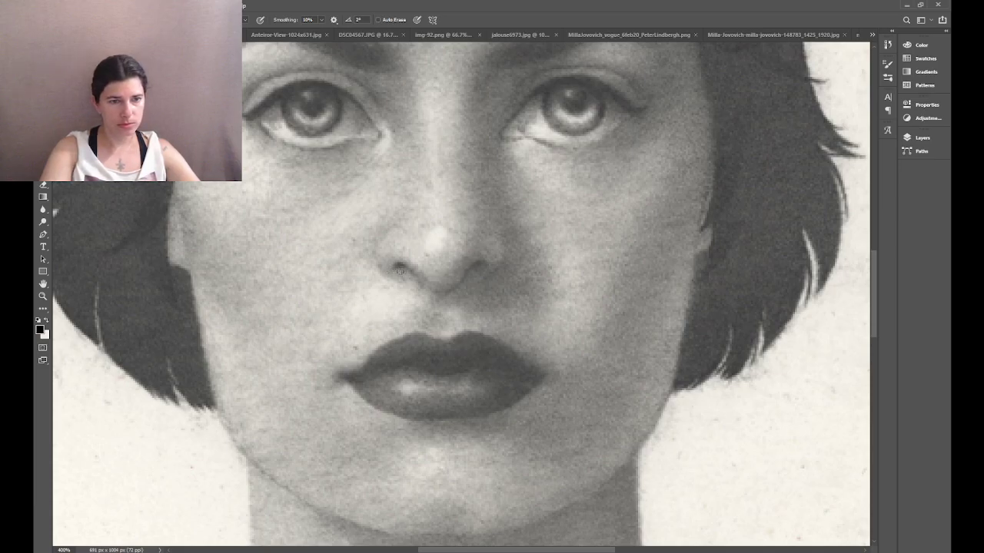
pyautogui.moveTo(399, 271); pyautogui.dragTo(422, 286)
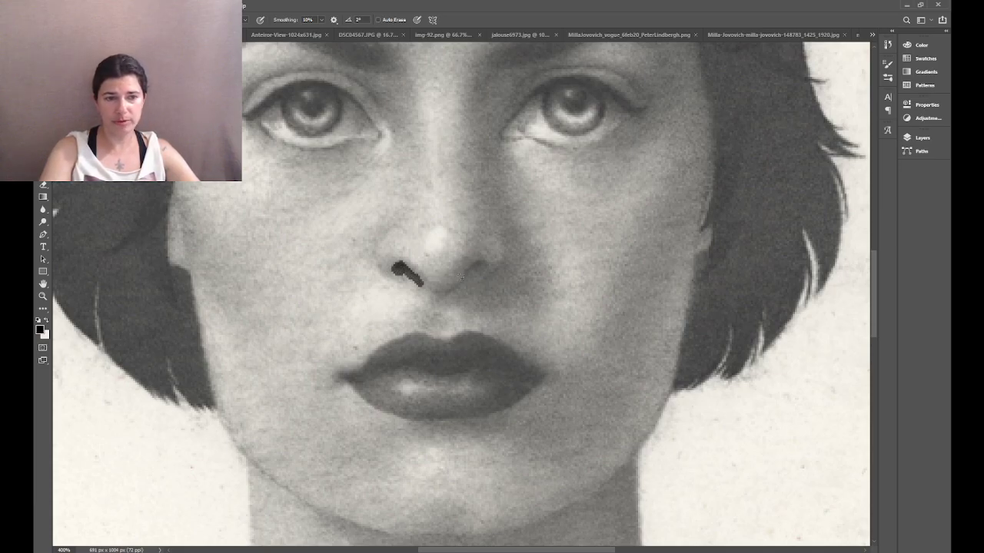
pyautogui.moveTo(481, 265); pyautogui.dragTo(458, 287)
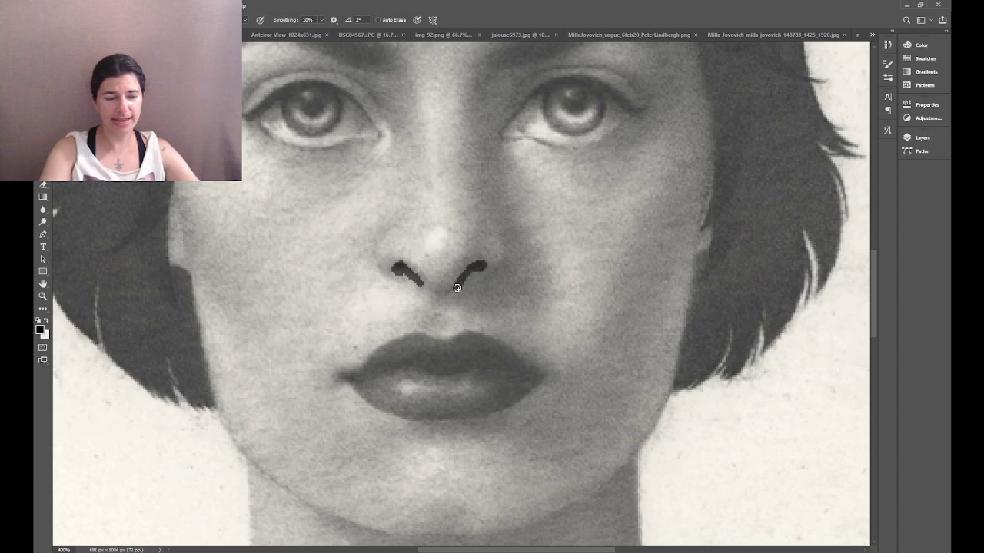
pyautogui.hotkey('ctrl', 'z')
pyautogui.hotkey('ctrl', 'z')
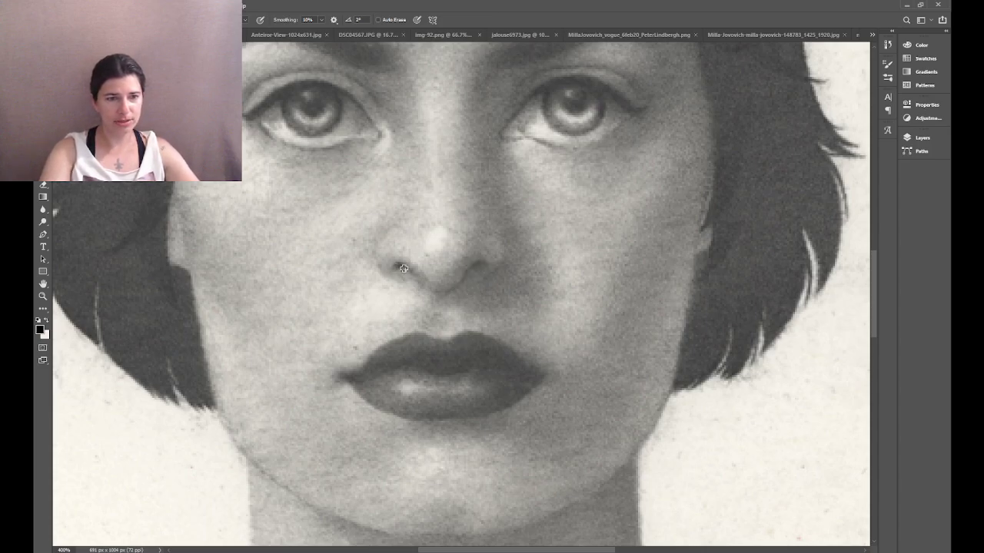
# Step: Redraw the nostril marks together with the underside of the nose tip on the portrait drawing and undo them
pyautogui.moveTo(398, 269); pyautogui.dragTo(426, 288)
pyautogui.moveTo(481, 272)
pyautogui.mouseDown()
pyautogui.moveTo(467, 266)
pyautogui.moveTo(461, 288)
pyautogui.moveTo(442, 290)
pyautogui.moveTo(458, 287)
pyautogui.mouseUp()
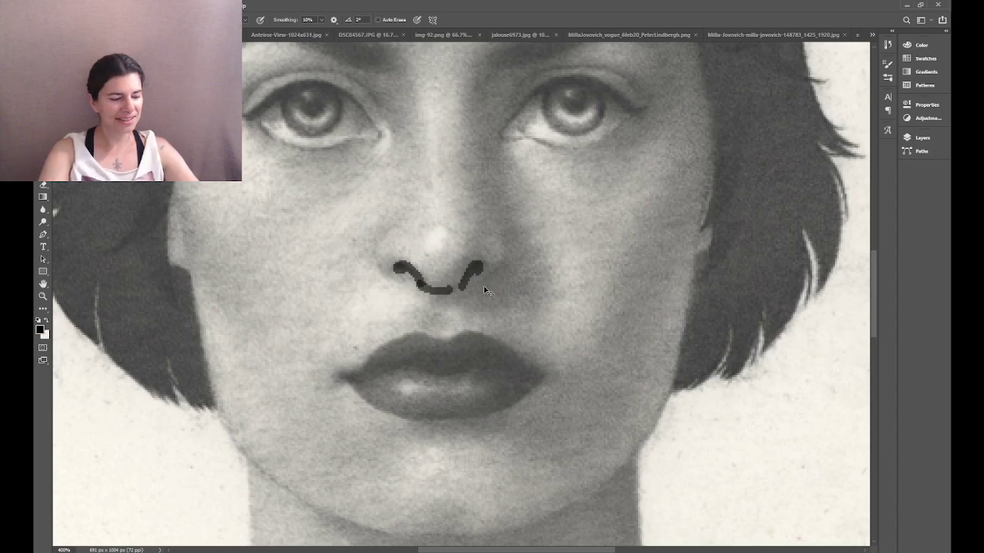
pyautogui.hotkey('ctrl', 'z')
pyautogui.hotkey('ctrl', 'z')
pyautogui.hotkey('ctrl', 'z')
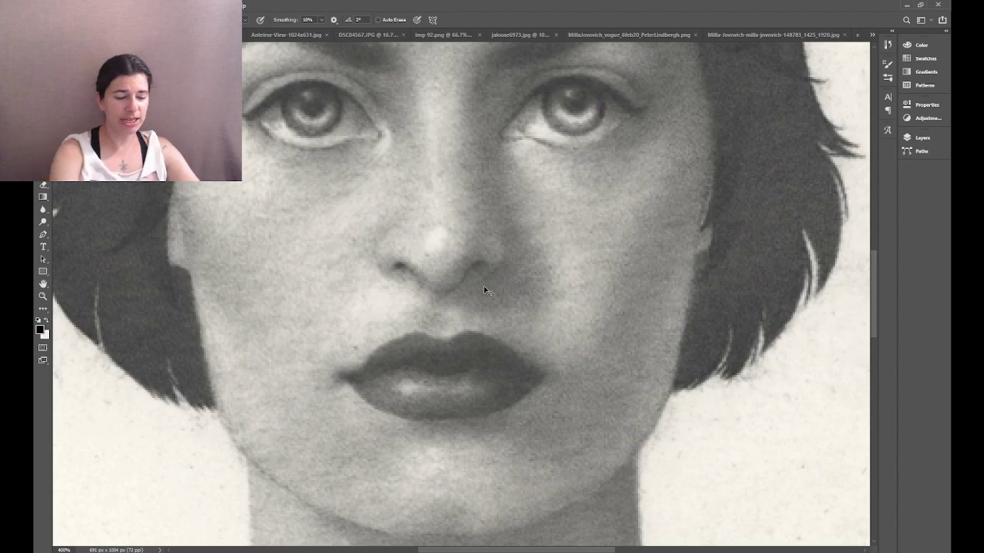
# Step: View the whole portrait drawing and examine the face, neck and shoulders in the orange bikini photo
pyautogui.hotkey('ctrl', '-')
pyautogui.hotkey('ctrl', '-')
pyautogui.hotkey('ctrl', '-')
pyautogui.hotkey('ctrl', '-')
pyautogui.hotkey('ctrl', '-')
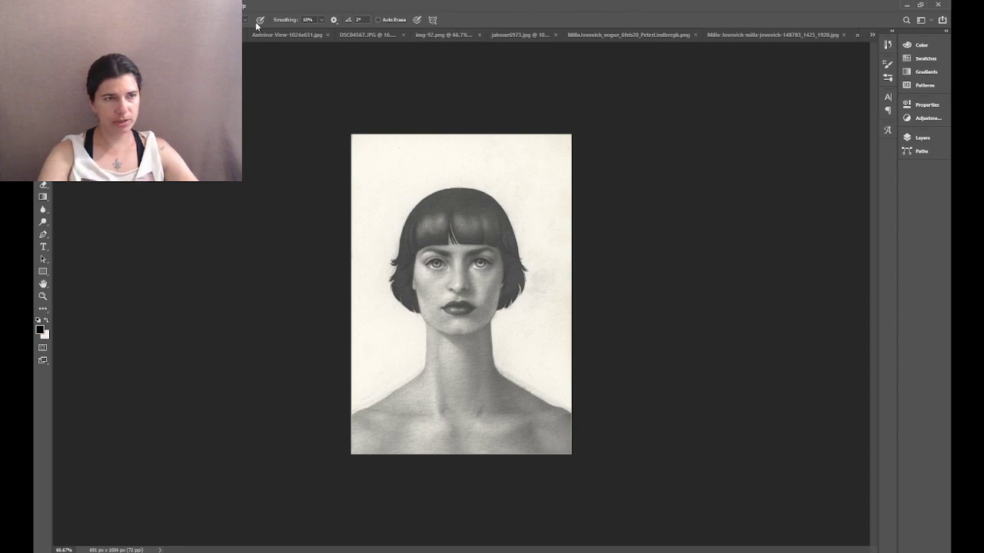
pyautogui.hotkey('ctrl', 'Tab')
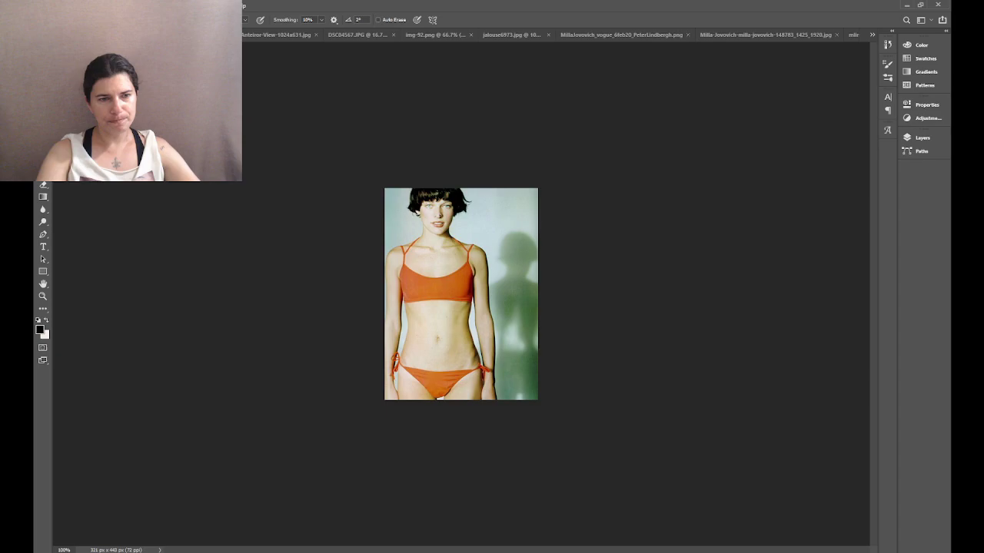
pyautogui.hotkey('ctrl', '+')
pyautogui.hotkey('ctrl', '+')
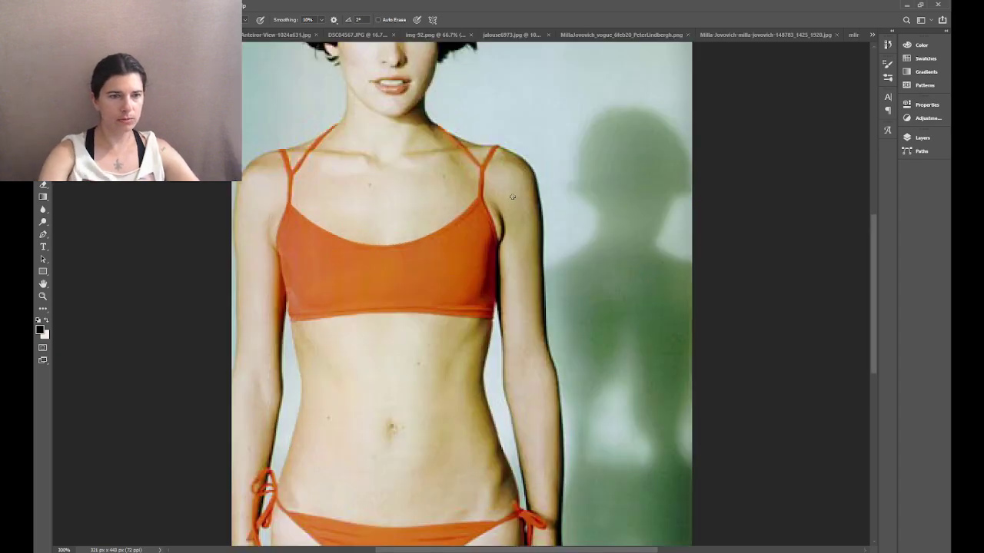
pyautogui.scroll(5, 479, 246)
pyautogui.moveTo(491, 302); pyautogui.dragTo(507, 305)
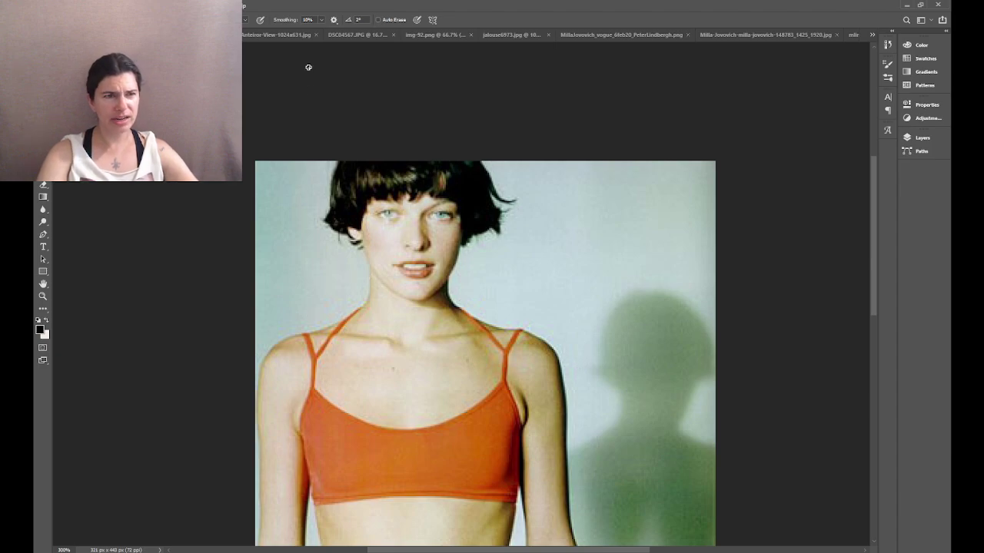
# Step: Browse the other open reference photos, from MillaJovovich_vogue_6feb20_PeterLindbergh.png to img-92.png, to compare the poses and lighting
pyautogui.click(613, 34)
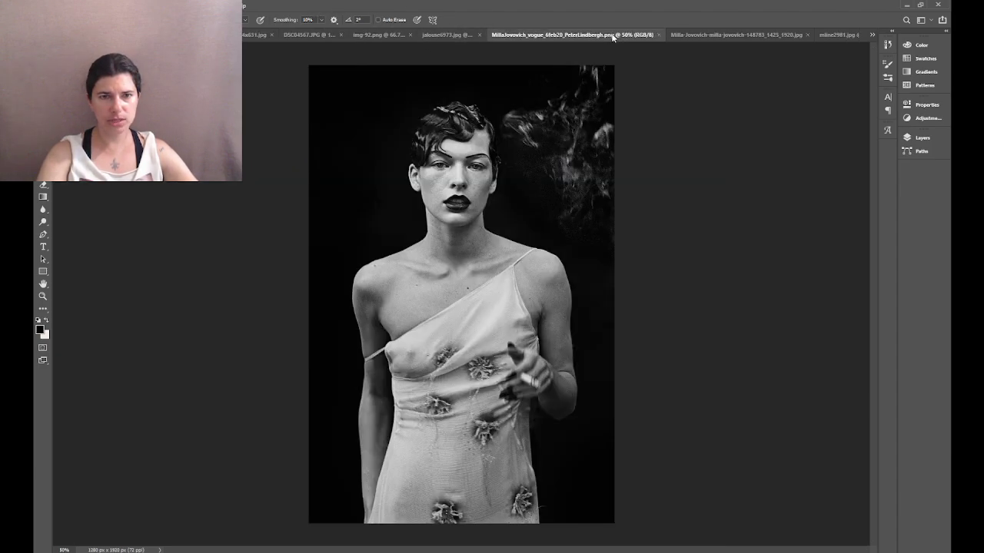
pyautogui.click(724, 35)
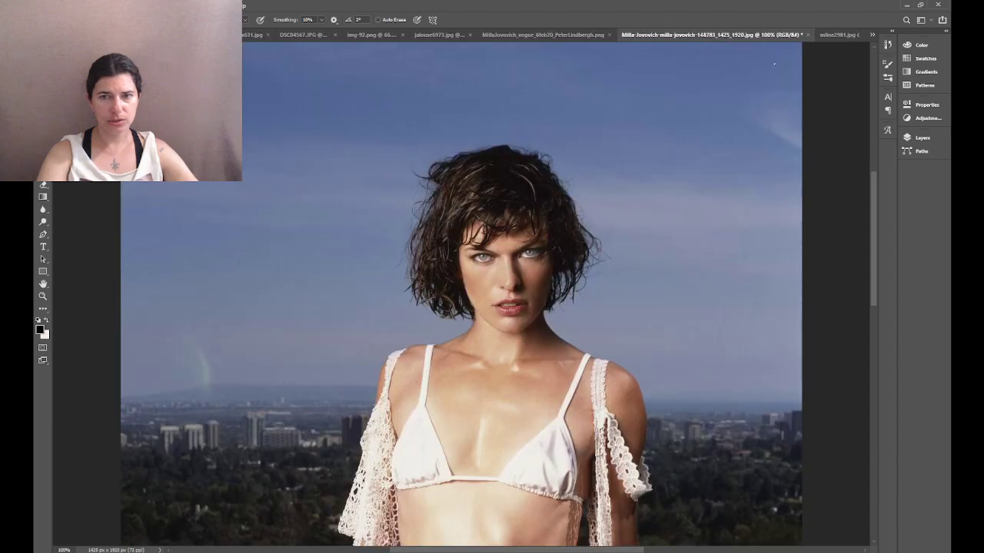
pyautogui.click(841, 36)
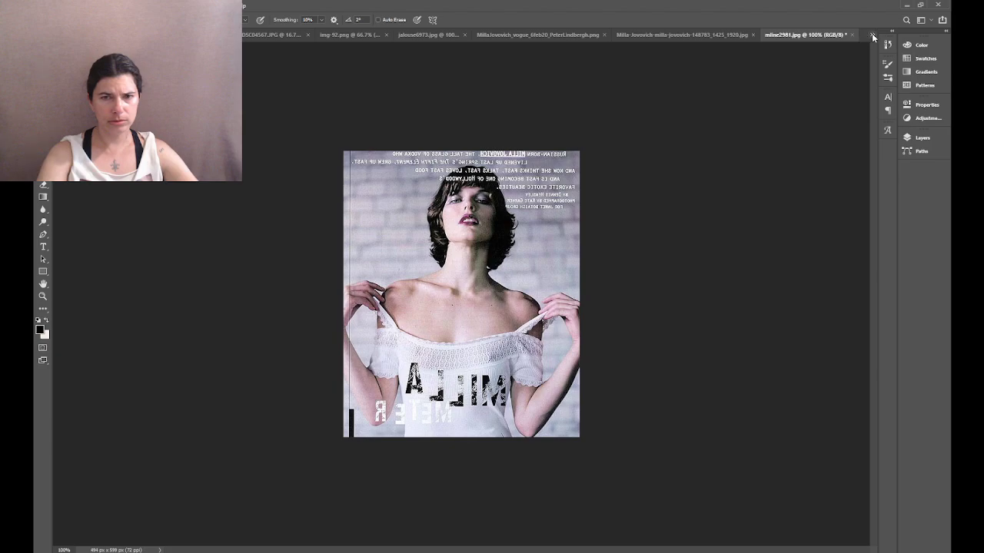
pyautogui.hotkey('ctrl', 'shift', 'Tab')
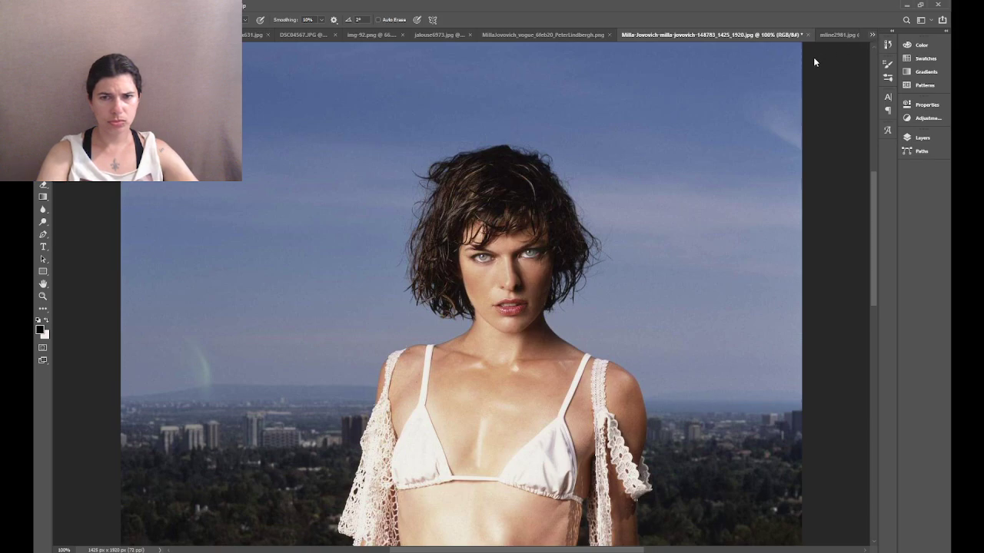
pyautogui.hotkey('ctrl', 'shift', 'Tab')
pyautogui.hotkey('ctrl', 'shift', 'Tab')
pyautogui.hotkey('ctrl', 'shift', 'Tab')
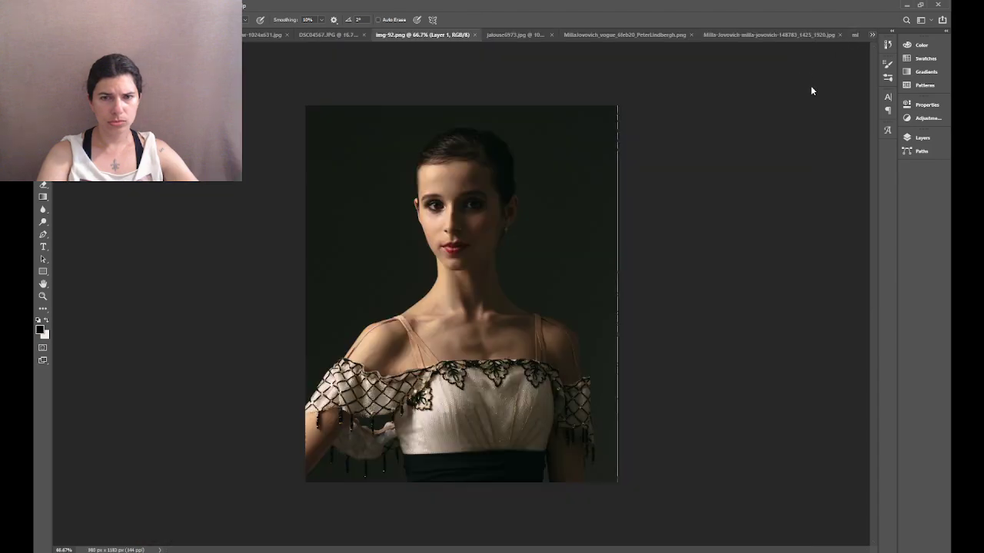
# Step: Trace the parting in the fringe and its loose strand over the forehead in jalouse6973.jpg
pyautogui.hotkey('ctrl', 'Tab')
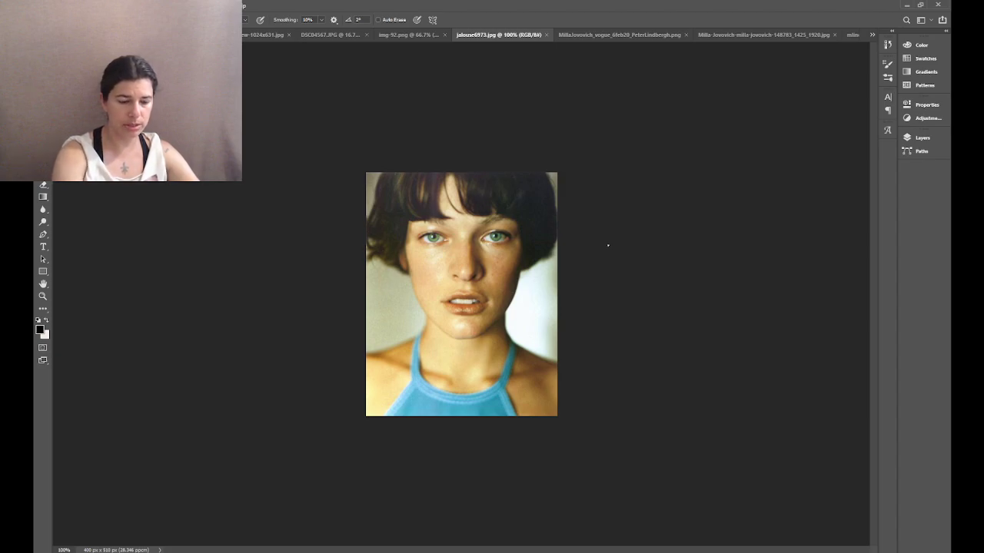
pyautogui.hotkey('ctrl', '+')
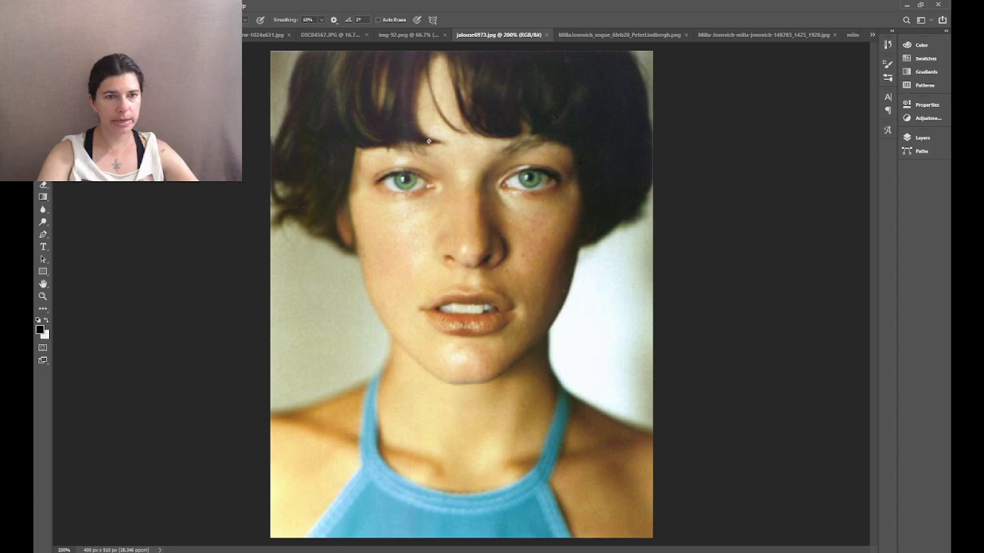
pyautogui.moveTo(436, 57)
pyautogui.mouseDown()
pyautogui.moveTo(416, 120)
pyautogui.moveTo(439, 146)
pyautogui.moveTo(464, 112)
pyautogui.moveTo(479, 137)
pyautogui.moveTo(438, 104)
pyautogui.moveTo(470, 136)
pyautogui.mouseUp()
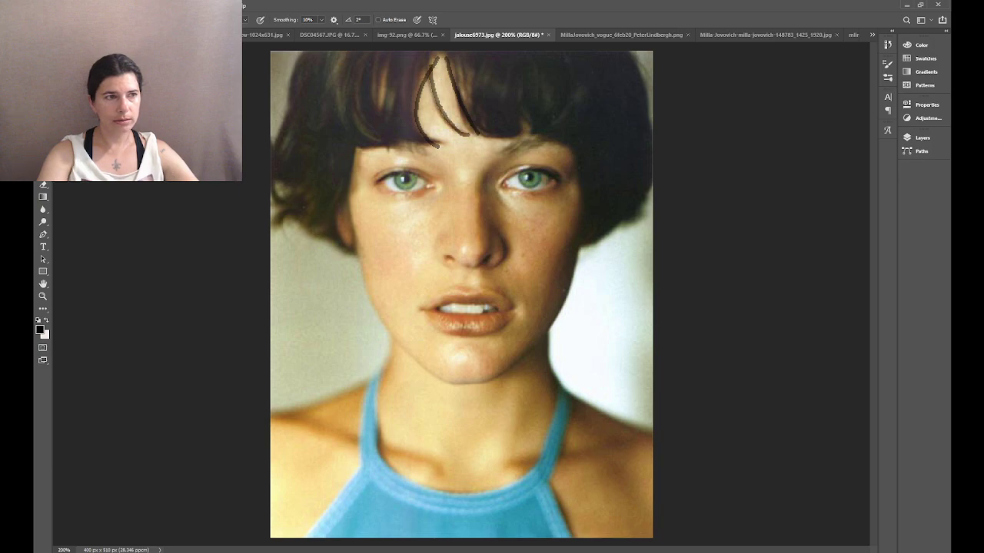
# Step: Trace the parted strands in the middle of the portrait drawing's fringe and undo the marks
pyautogui.hotkey('ctrl', 'shift', 'Tab')
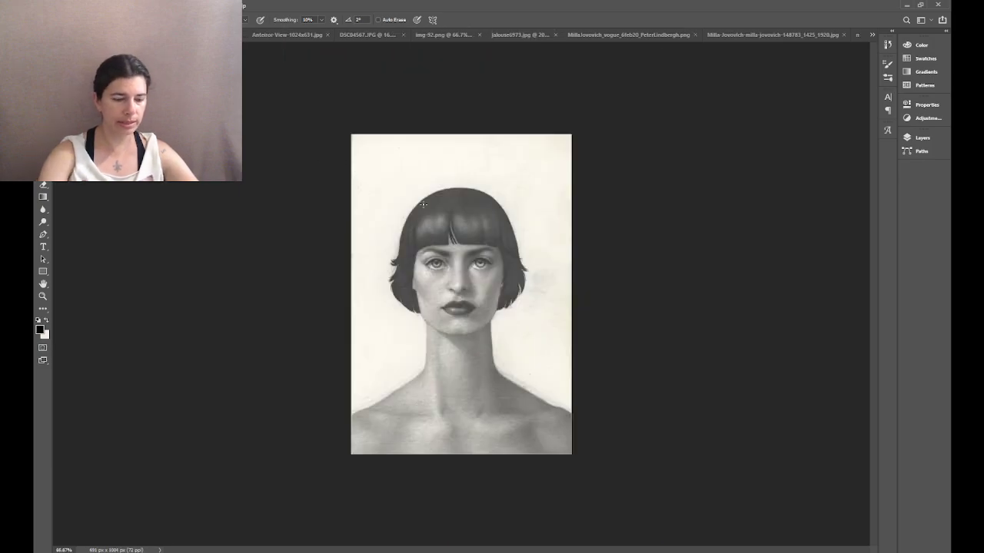
pyautogui.hotkey('ctrl', '+')
pyautogui.hotkey('ctrl', '+')
pyautogui.hotkey('ctrl', '+')
pyautogui.moveTo(431, 125); pyautogui.dragTo(435, 392)
pyautogui.moveTo(414, 233)
pyautogui.mouseDown()
pyautogui.moveTo(396, 345)
pyautogui.moveTo(455, 351)
pyautogui.mouseUp()
pyautogui.moveTo(413, 283); pyautogui.dragTo(434, 344)
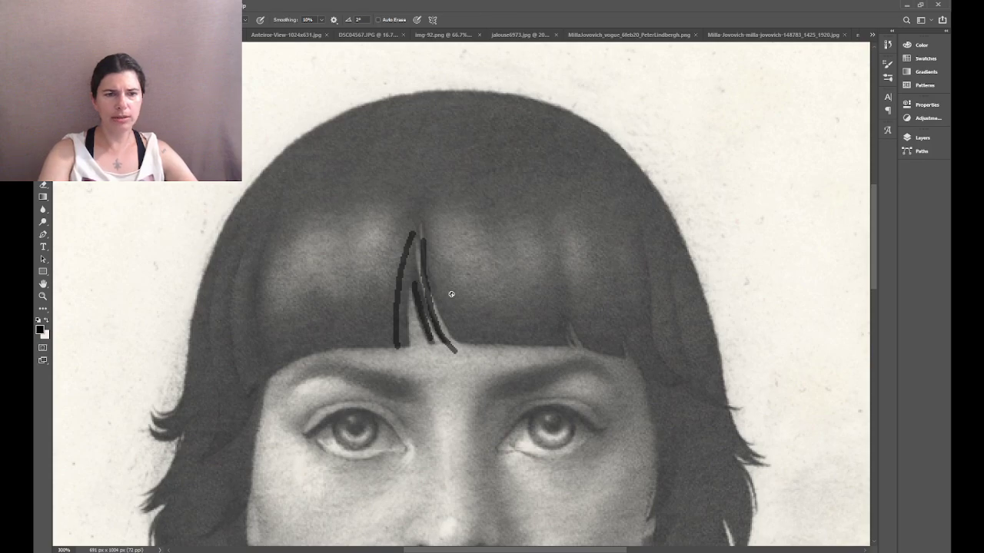
pyautogui.hotkey('ctrl', 'z')
pyautogui.hotkey('ctrl', 'z')
pyautogui.hotkey('ctrl', 'z')
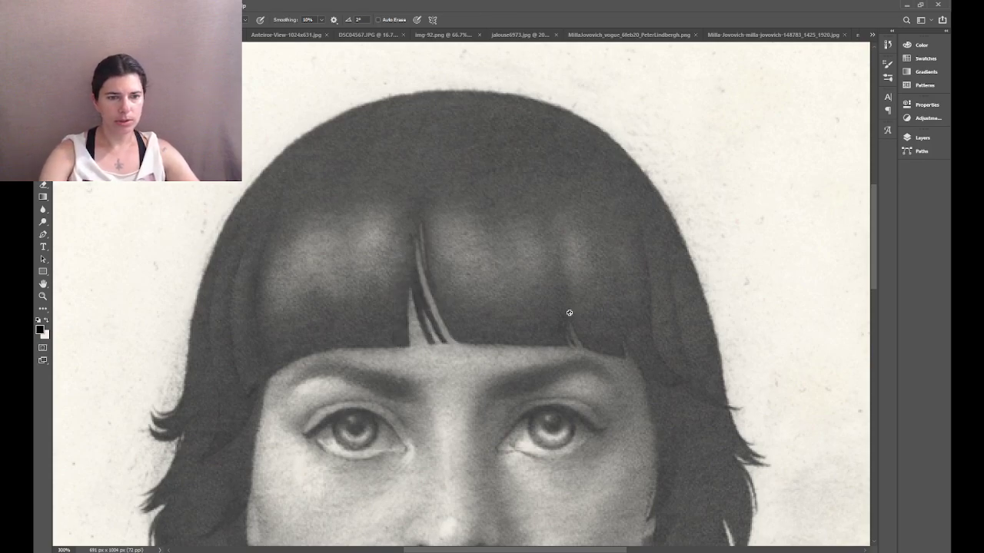
# Step: Look over the face and hair ends of the portrait drawing and open the neck muscle diagram for comparison
pyautogui.moveTo(538, 367); pyautogui.dragTo(500, 201)
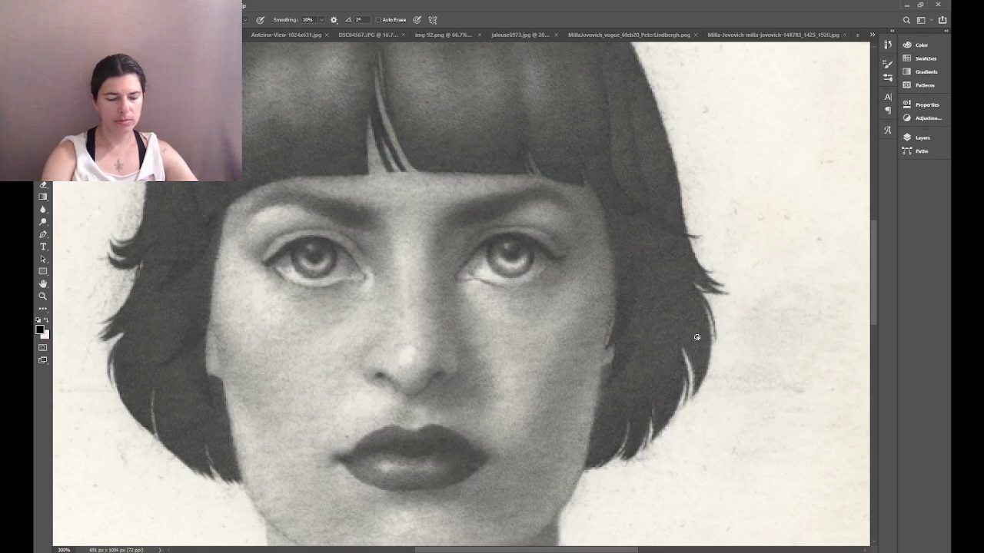
pyautogui.hotkey('ctrl', '1')
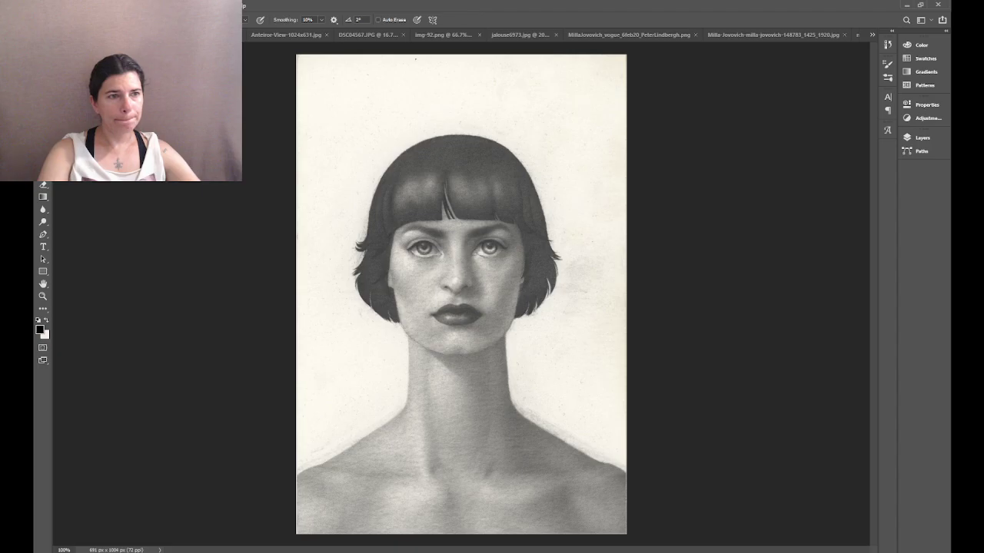
pyautogui.hotkey('ctrl', 'Tab')
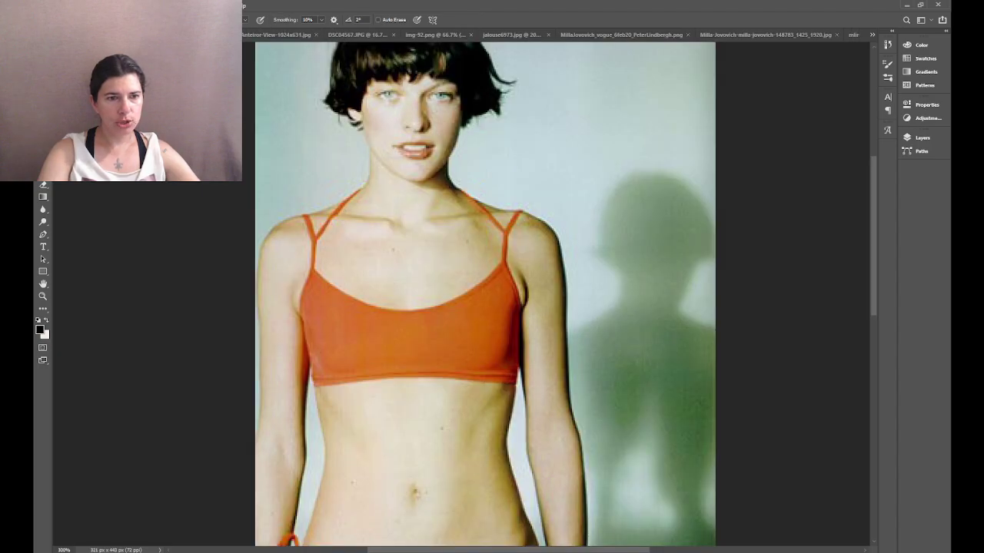
pyautogui.click(277, 37)
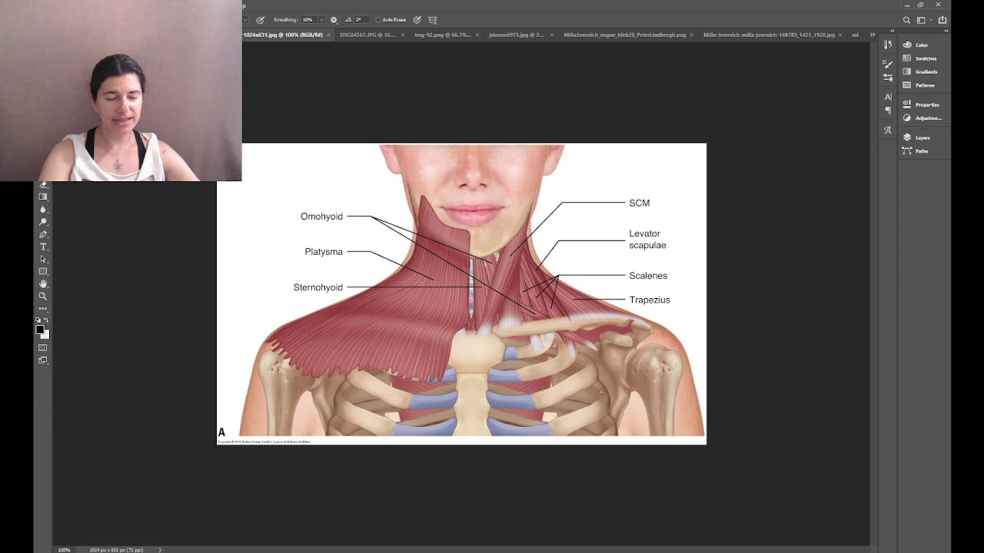